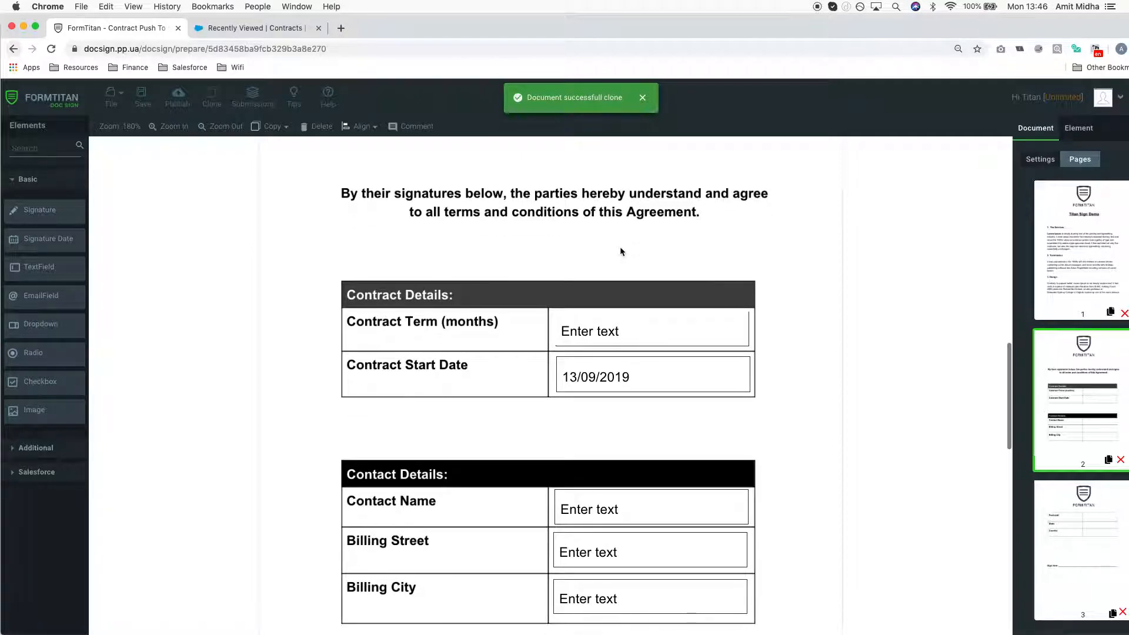
- Look over the contract, contact, address and signature fields on the document's second and third pages
{"action": "left_click", "coordinate": [633, 312]}
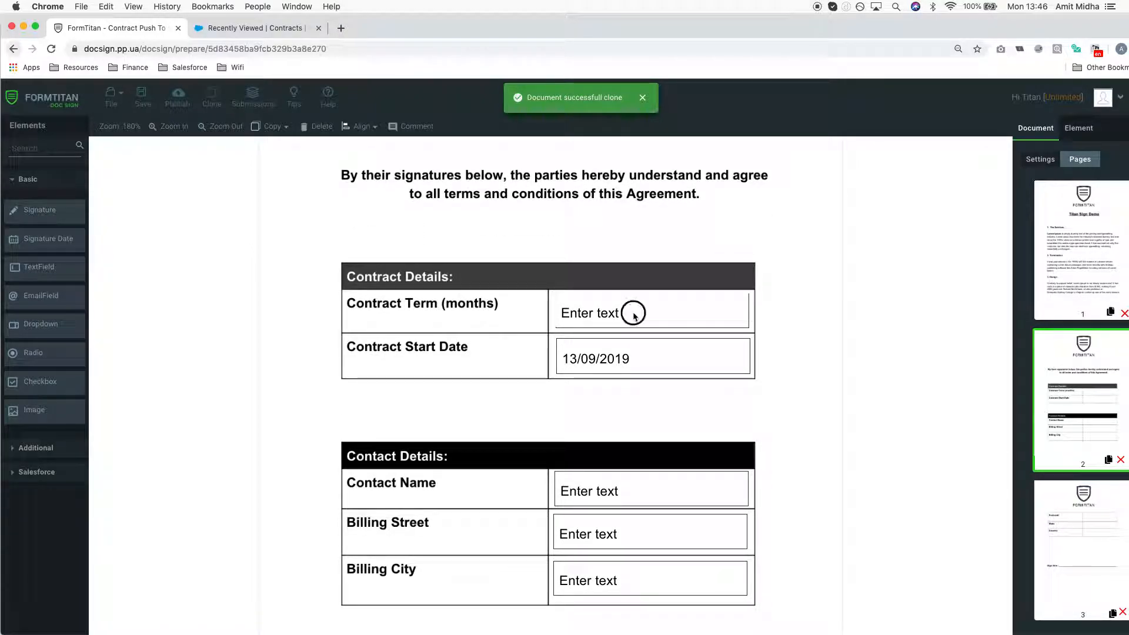
{"action": "left_click", "coordinate": [634, 359]}
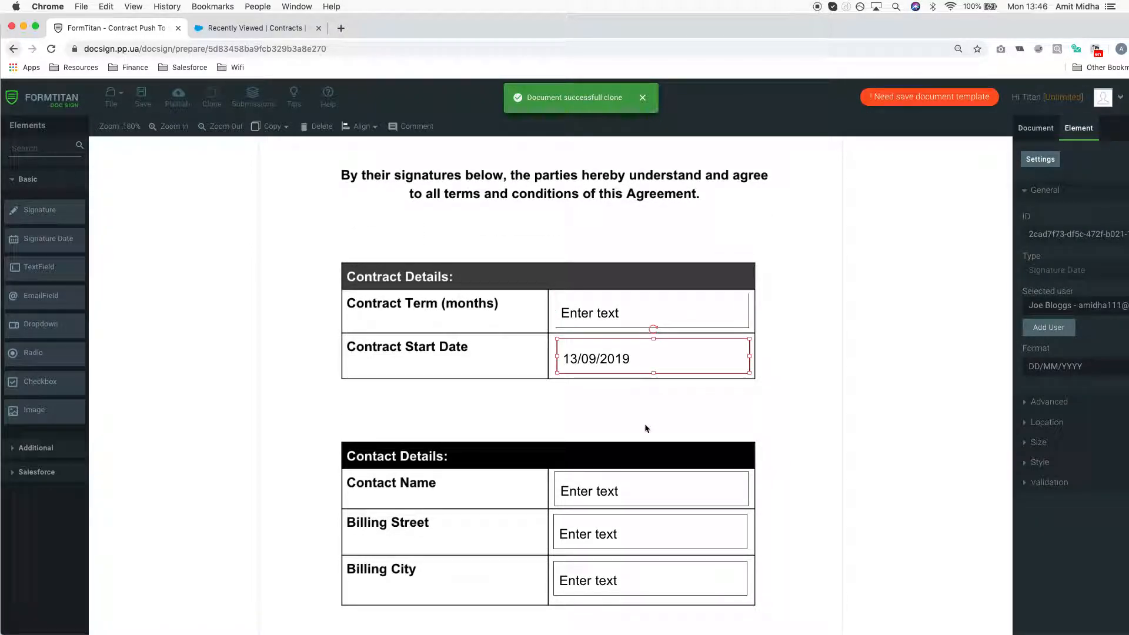
{"action": "scroll", "coordinate": [645, 424], "scroll_direction": "down", "scroll_amount": 5}
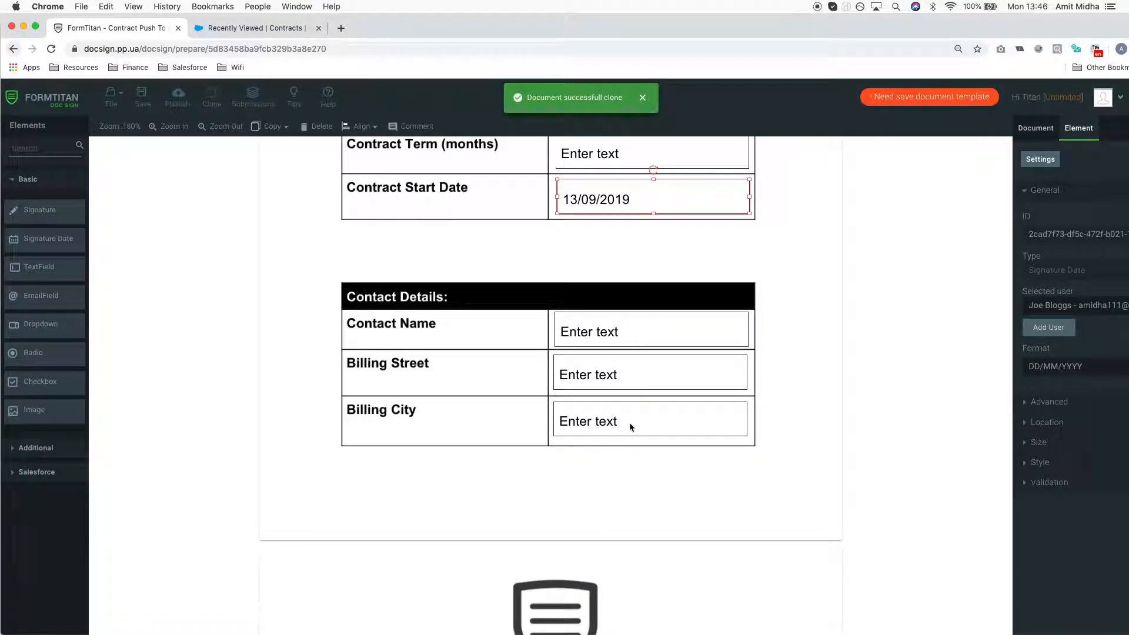
{"action": "scroll", "coordinate": [630, 423], "scroll_direction": "down", "scroll_amount": 10}
{"action": "scroll", "coordinate": [630, 421], "scroll_direction": "up", "scroll_amount": 4}
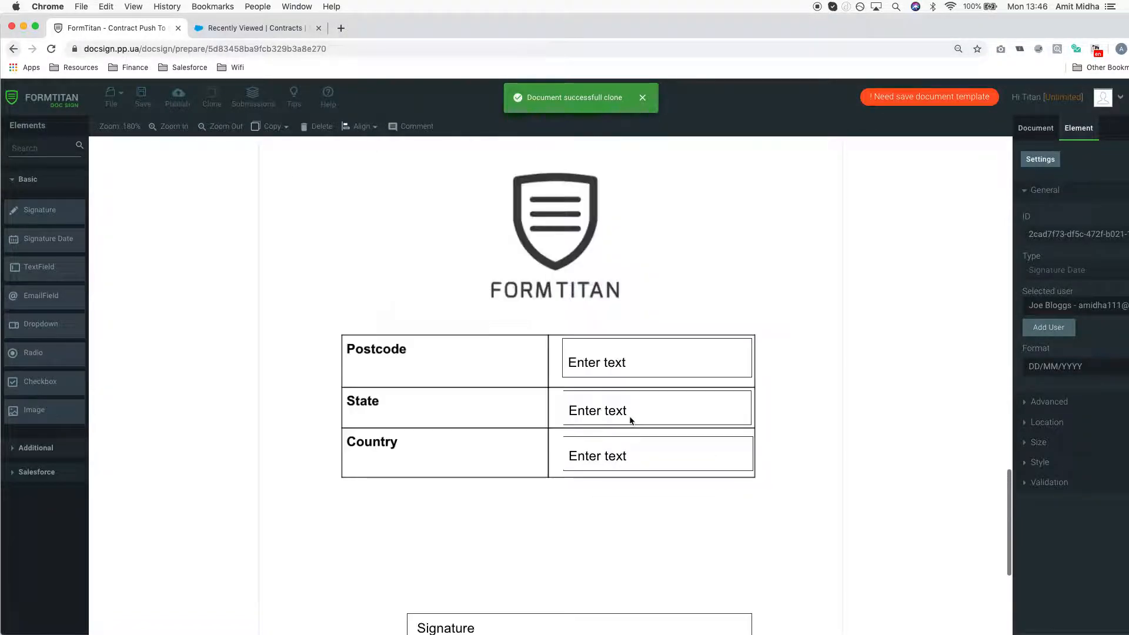
{"action": "scroll", "coordinate": [630, 420], "scroll_direction": "up", "scroll_amount": 1}
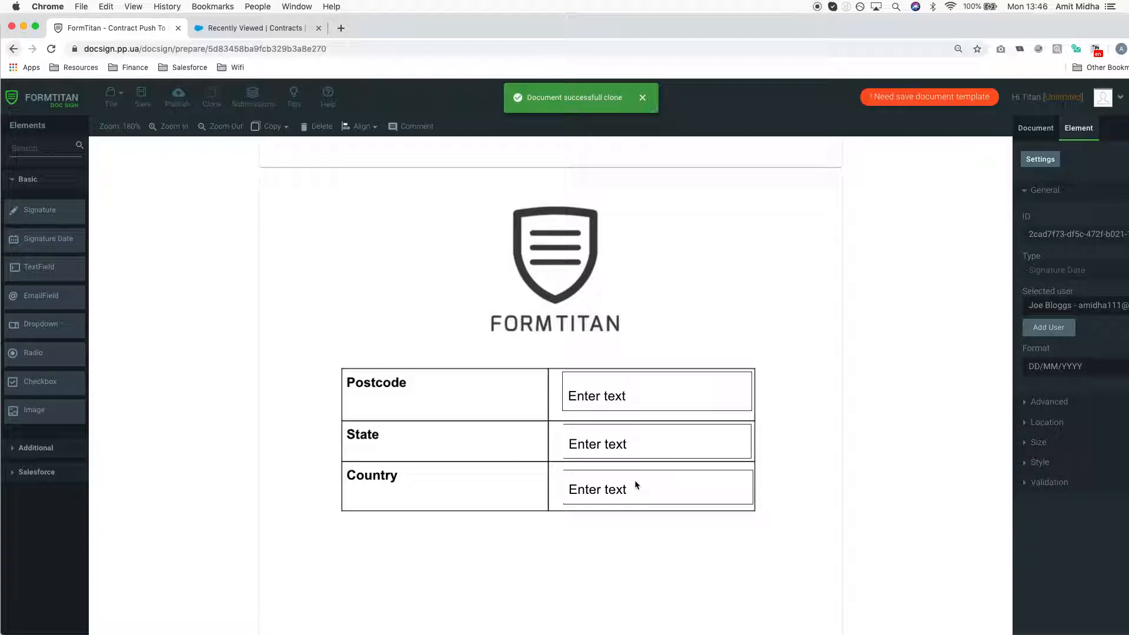
{"action": "scroll", "coordinate": [635, 485], "scroll_direction": "down", "scroll_amount": 8}
{"action": "scroll", "coordinate": [635, 485], "scroll_direction": "up", "scroll_amount": 3}
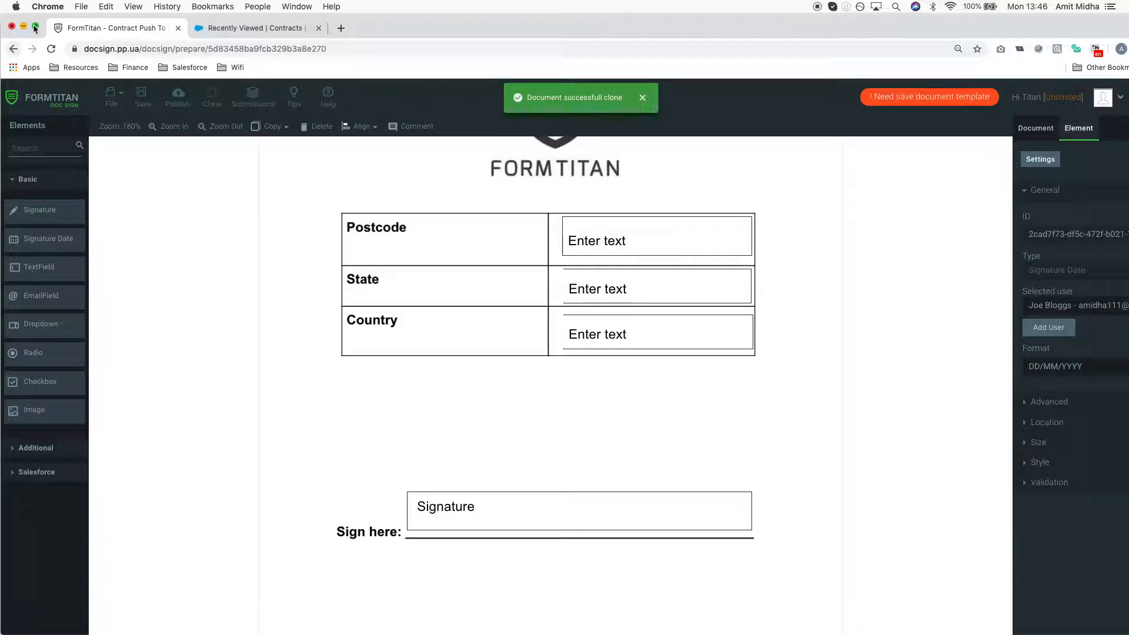
{"action": "key", "text": "ctrl+super+f"}
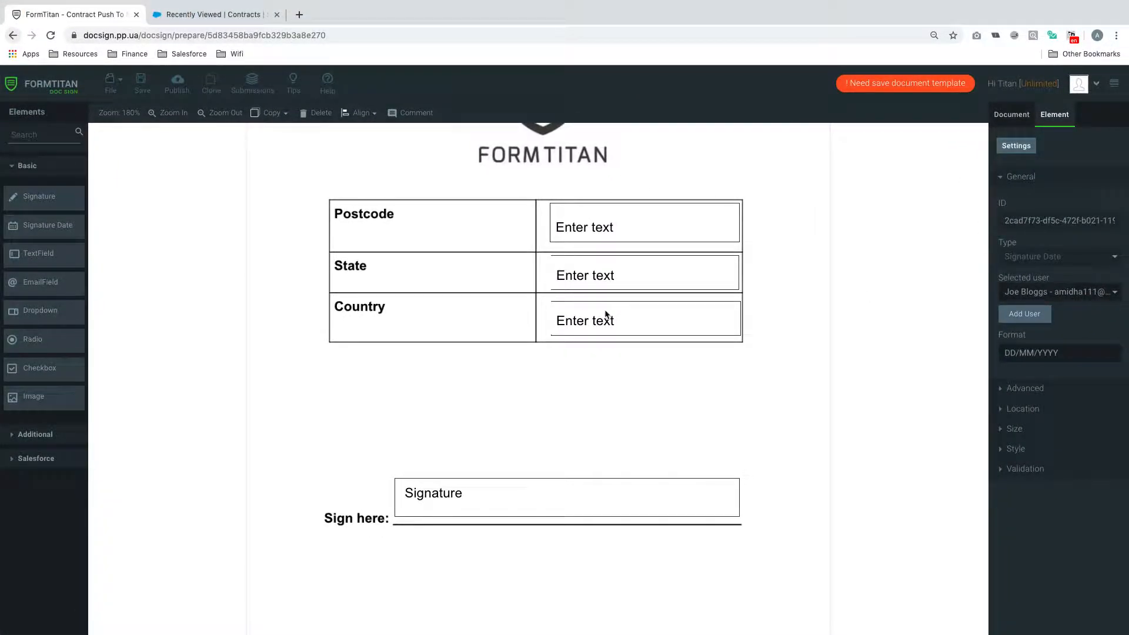
- Check the advanced tag of each input field in the Contract Details and Contact Details tables
{"action": "scroll", "coordinate": [606, 315], "scroll_direction": "up", "scroll_amount": 15}
{"action": "scroll", "coordinate": [614, 341], "scroll_direction": "down", "scroll_amount": 1}
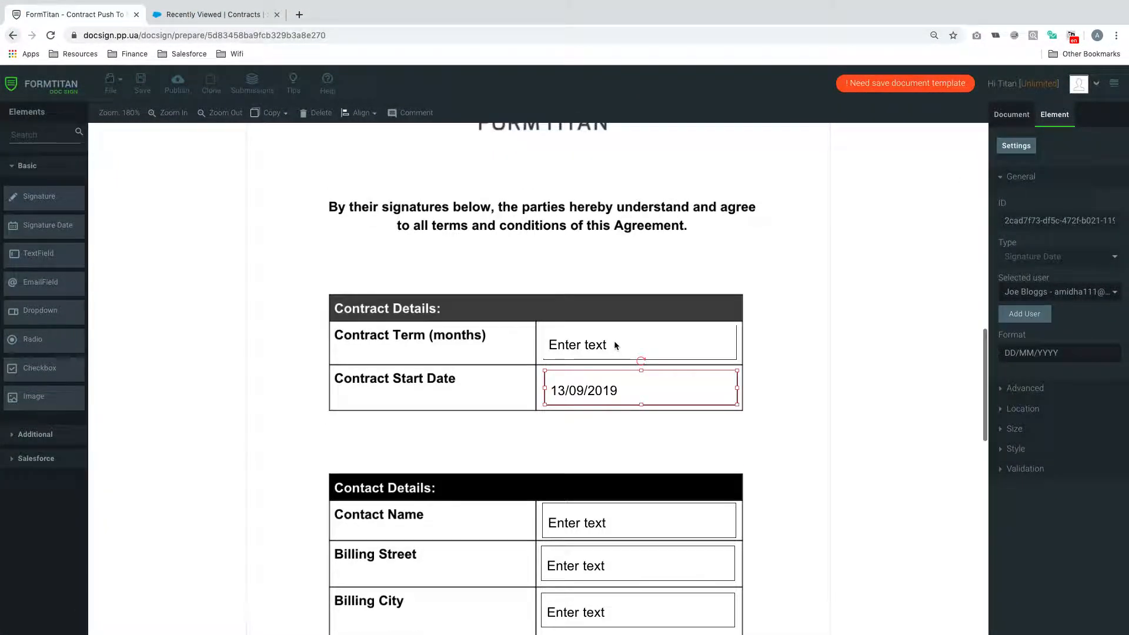
{"action": "left_click", "coordinate": [616, 344]}
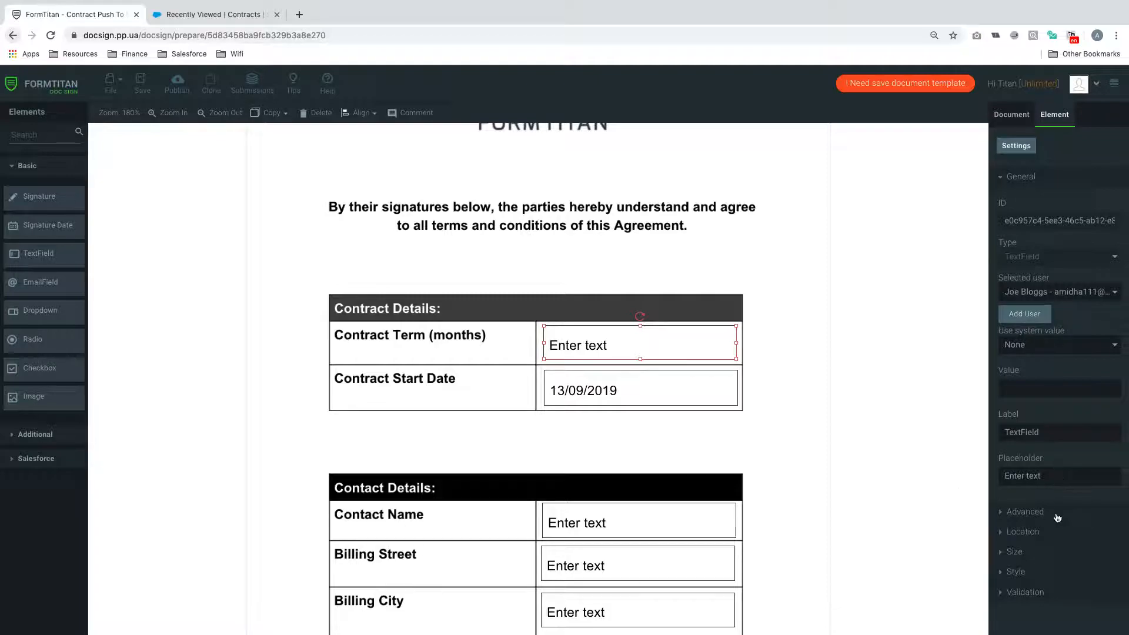
{"action": "left_click", "coordinate": [1035, 511]}
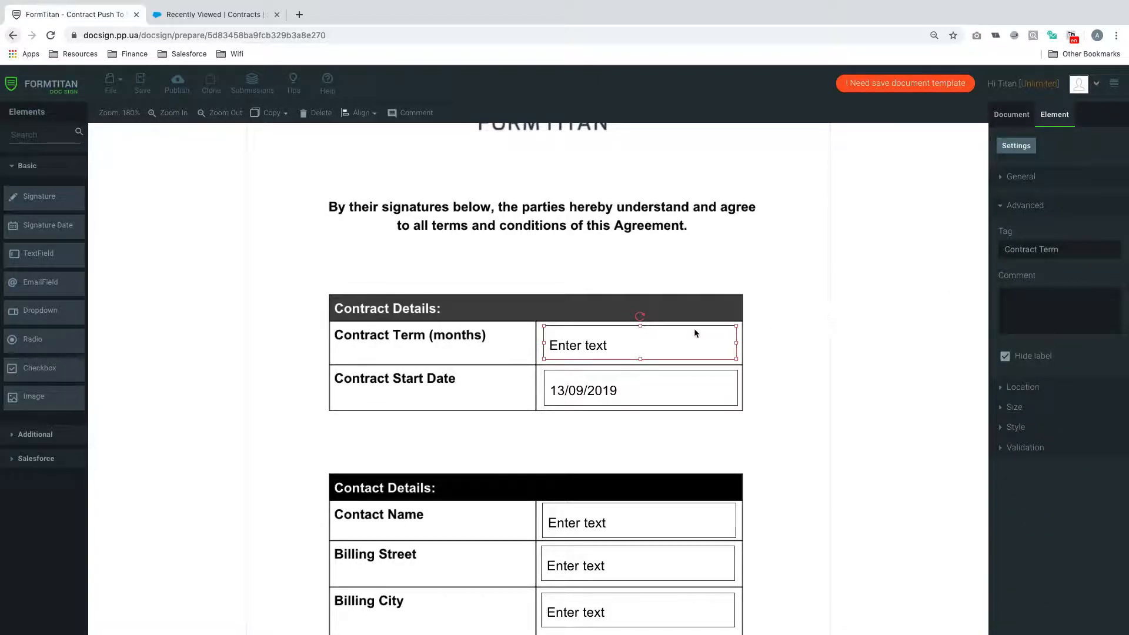
{"action": "left_click", "coordinate": [646, 396]}
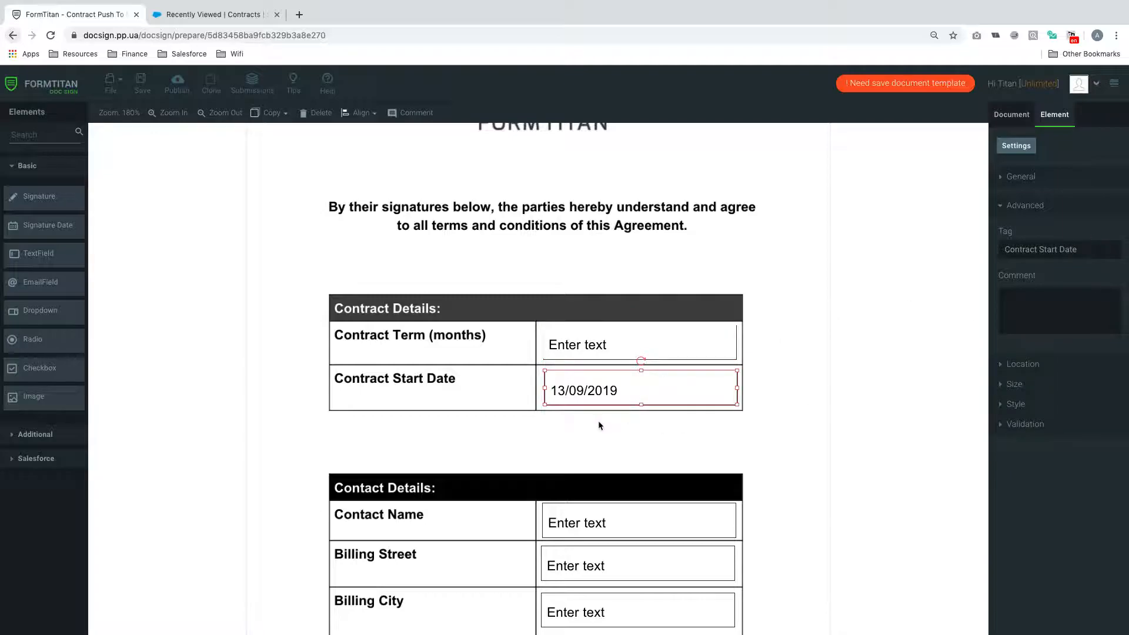
{"action": "scroll", "coordinate": [598, 421], "scroll_direction": "down", "scroll_amount": 5}
{"action": "left_click", "coordinate": [651, 265]}
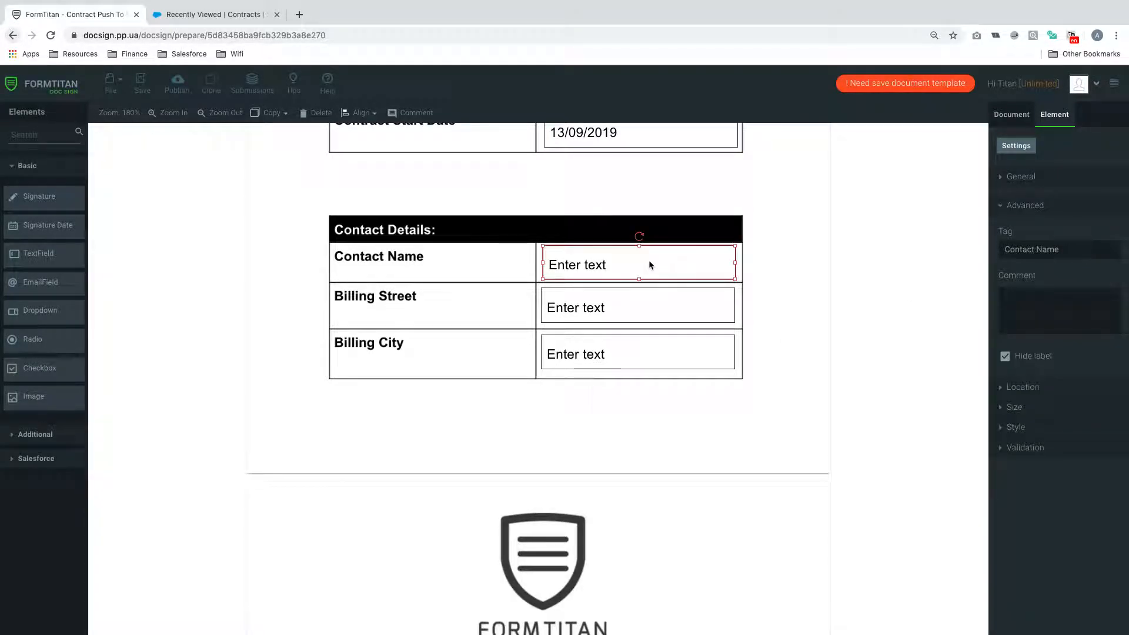
{"action": "left_click", "coordinate": [680, 297]}
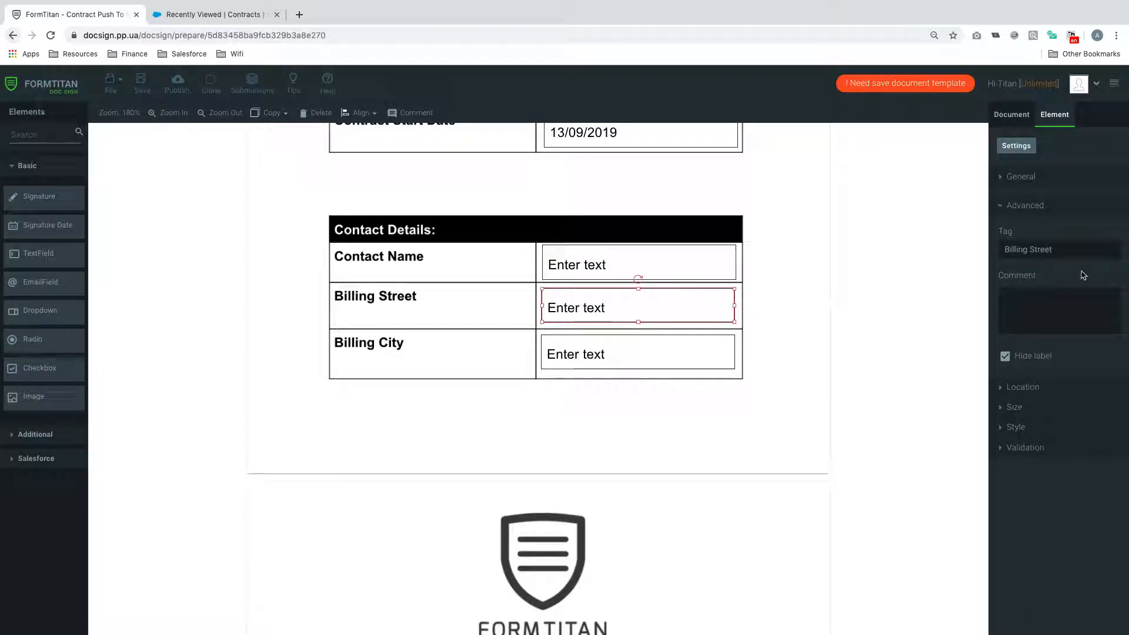
{"action": "left_click", "coordinate": [600, 355]}
- Check the advanced tags of the Postcode, State, Country and Signature fields on the third page
{"action": "scroll", "coordinate": [622, 405], "scroll_direction": "down", "scroll_amount": 4}
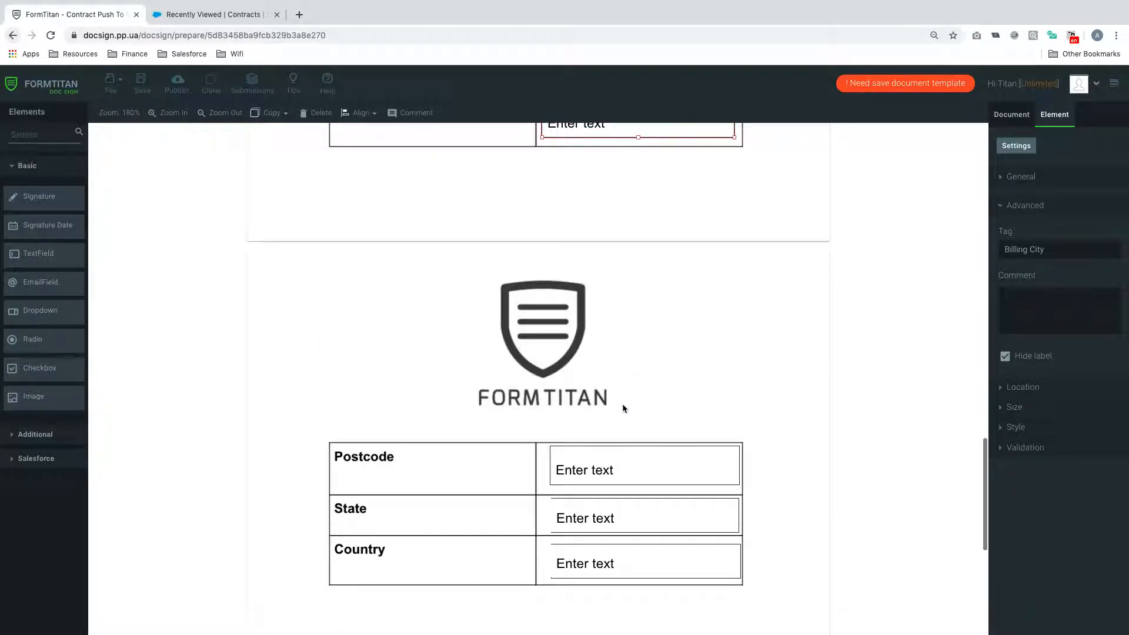
{"action": "left_click", "coordinate": [601, 470]}
{"action": "left_click", "coordinate": [610, 514]}
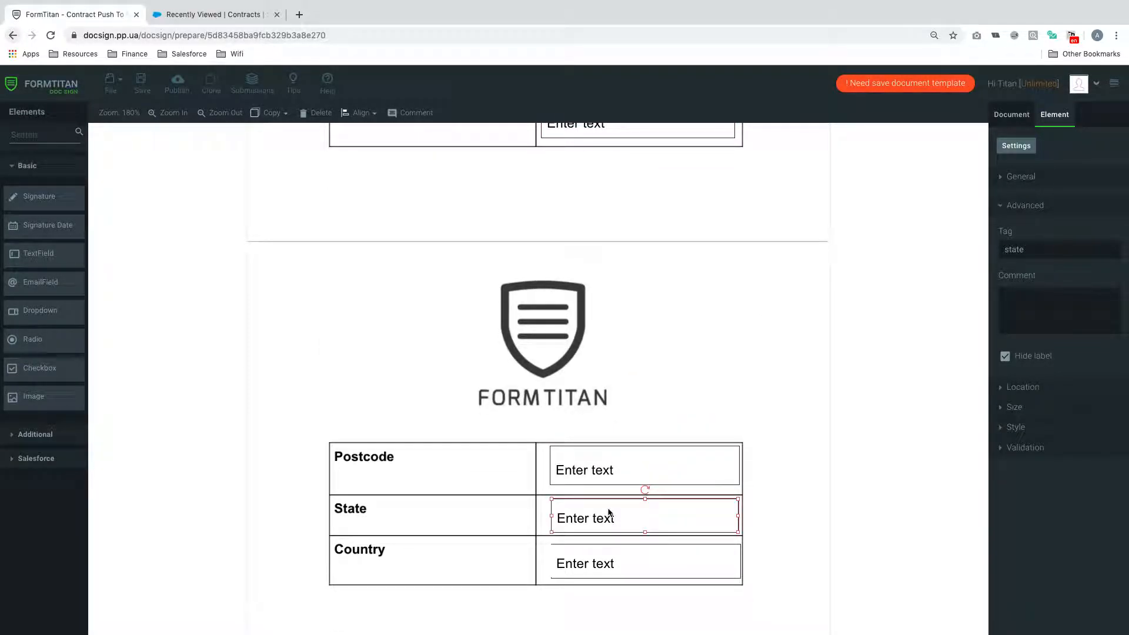
{"action": "left_click", "coordinate": [603, 566]}
{"action": "scroll", "coordinate": [601, 561], "scroll_direction": "down", "scroll_amount": 6}
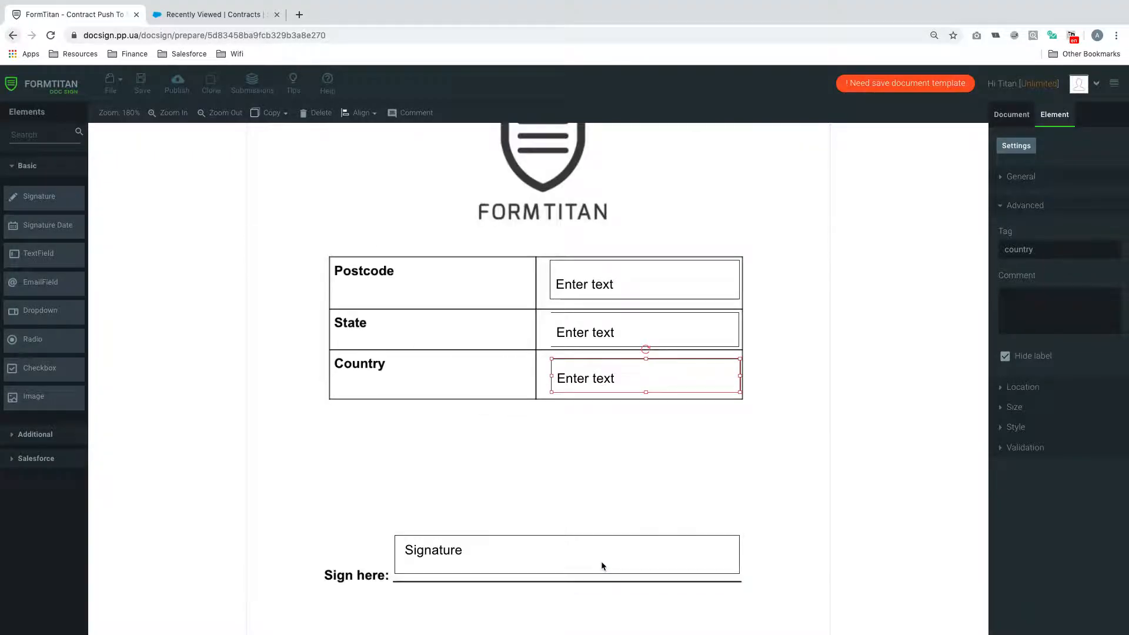
{"action": "left_click", "coordinate": [613, 376]}
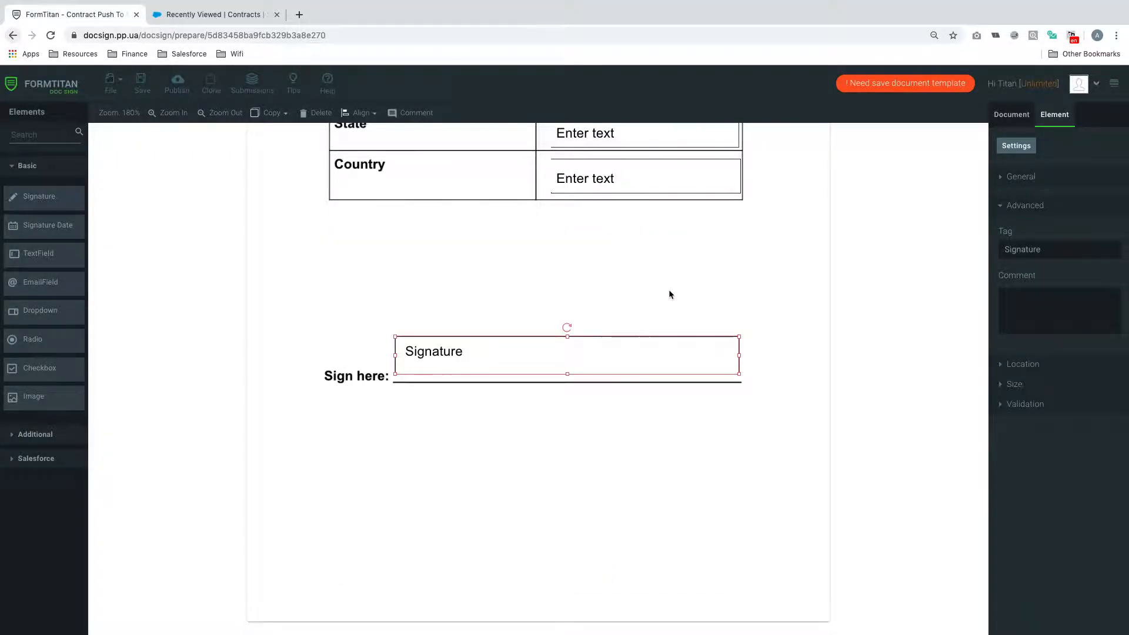
- Set the document access to Public in the document settings
{"action": "scroll", "coordinate": [669, 291], "scroll_direction": "up", "scroll_amount": 7}
{"action": "scroll", "coordinate": [668, 289], "scroll_direction": "up", "scroll_amount": 8}
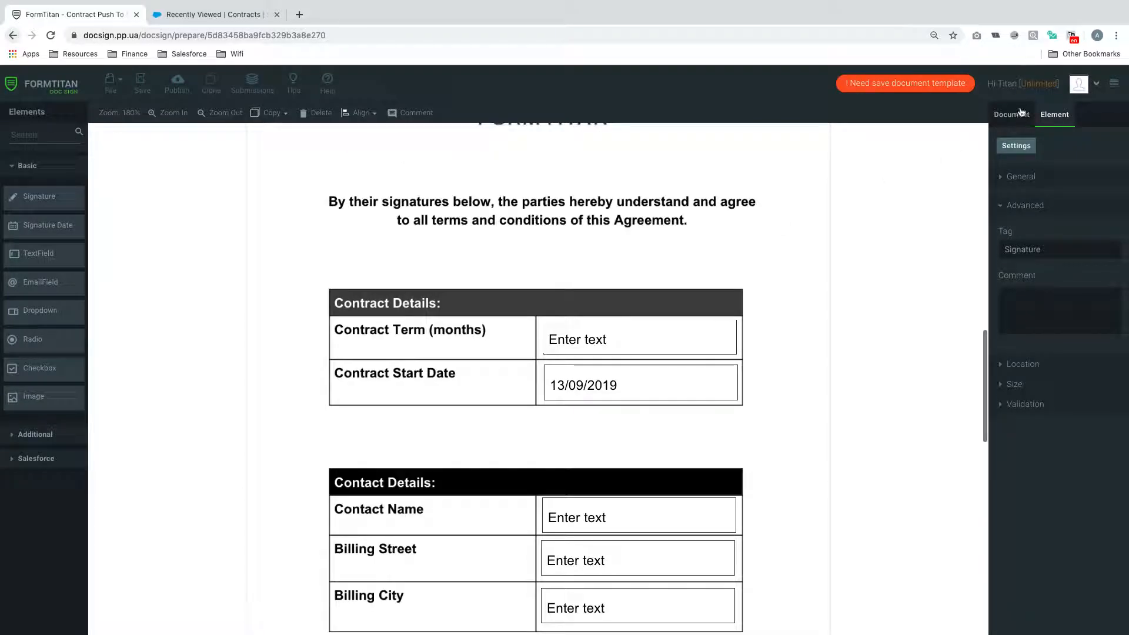
{"action": "left_click", "coordinate": [1020, 114]}
{"action": "left_click", "coordinate": [1017, 147]}
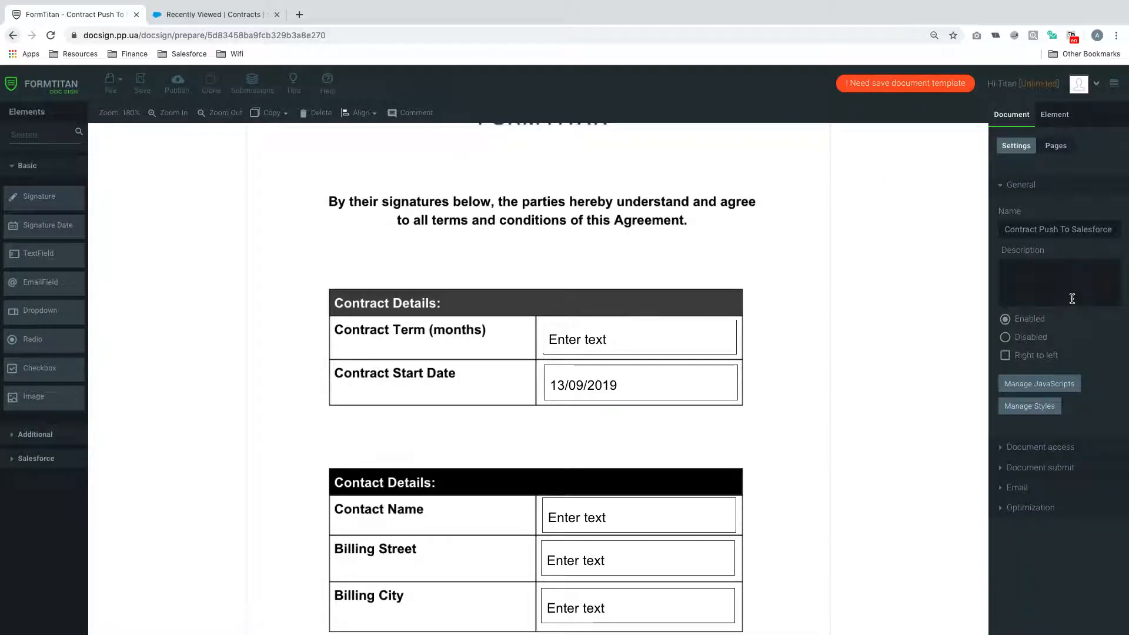
{"action": "left_click", "coordinate": [1040, 447]}
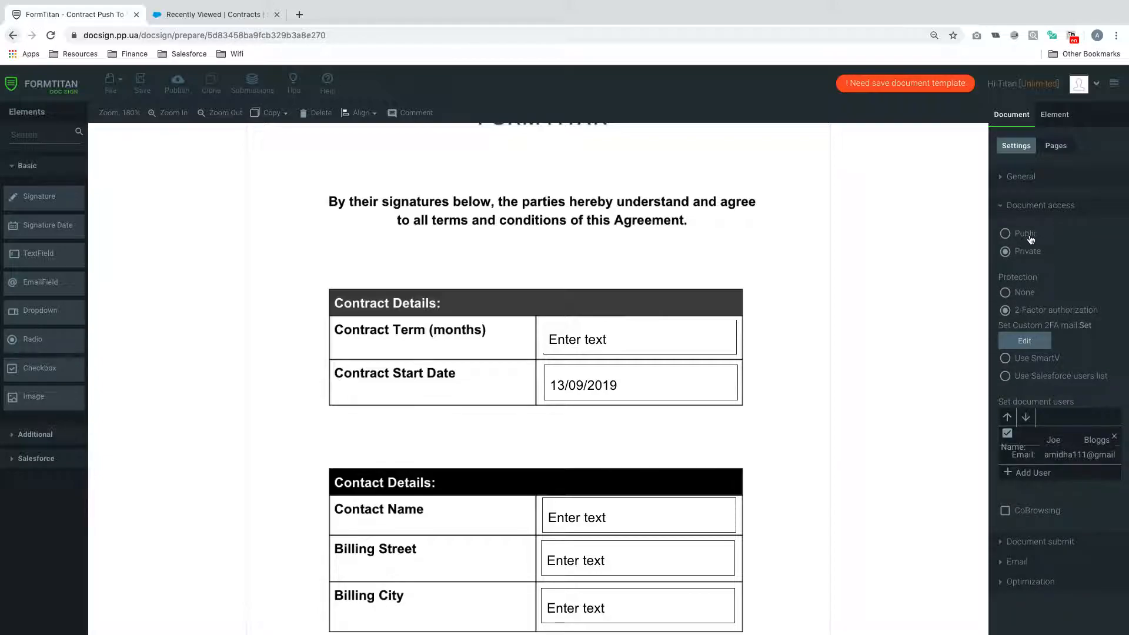
{"action": "left_click", "coordinate": [1006, 233]}
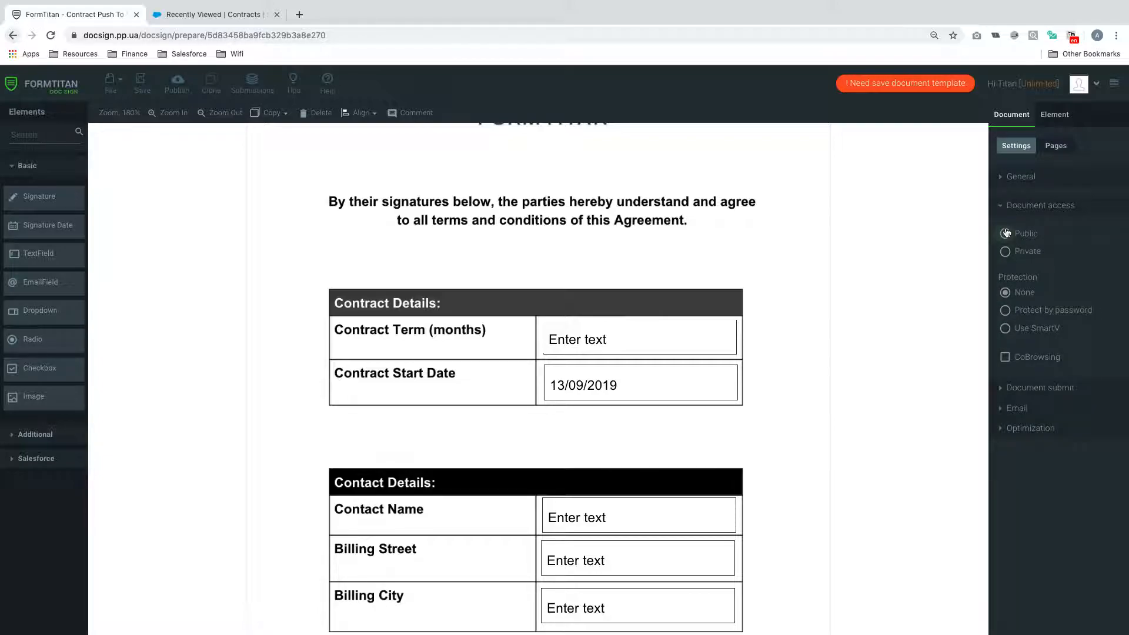
- Configure the document's Push to Salesforce submit option to create a record of the Contract object
{"action": "left_click", "coordinate": [1046, 391]}
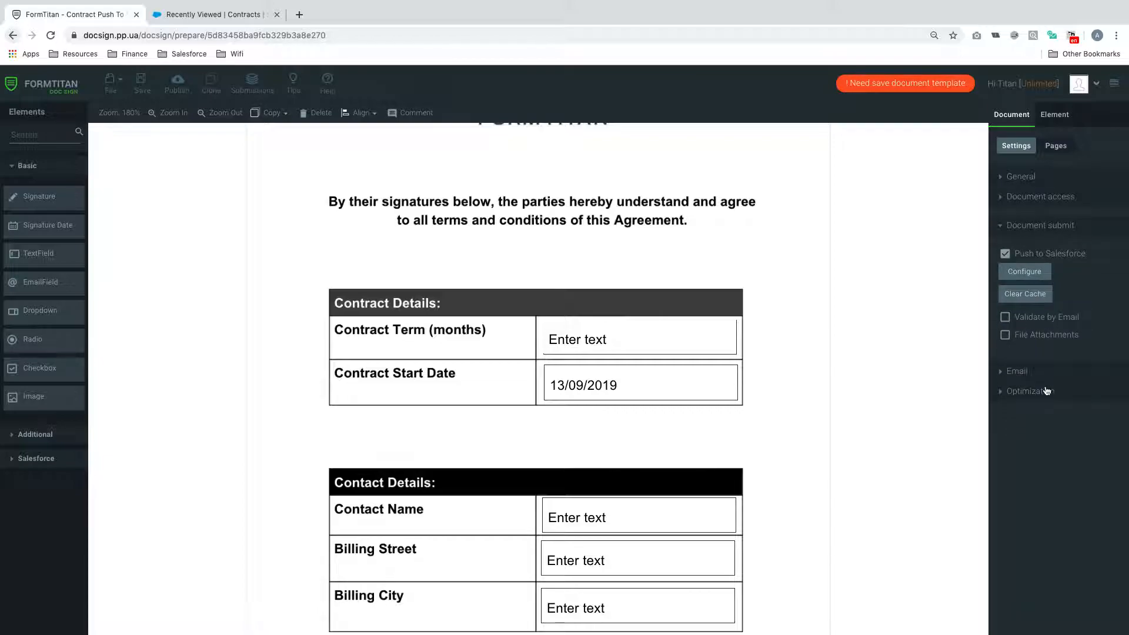
{"action": "left_click", "coordinate": [1006, 255]}
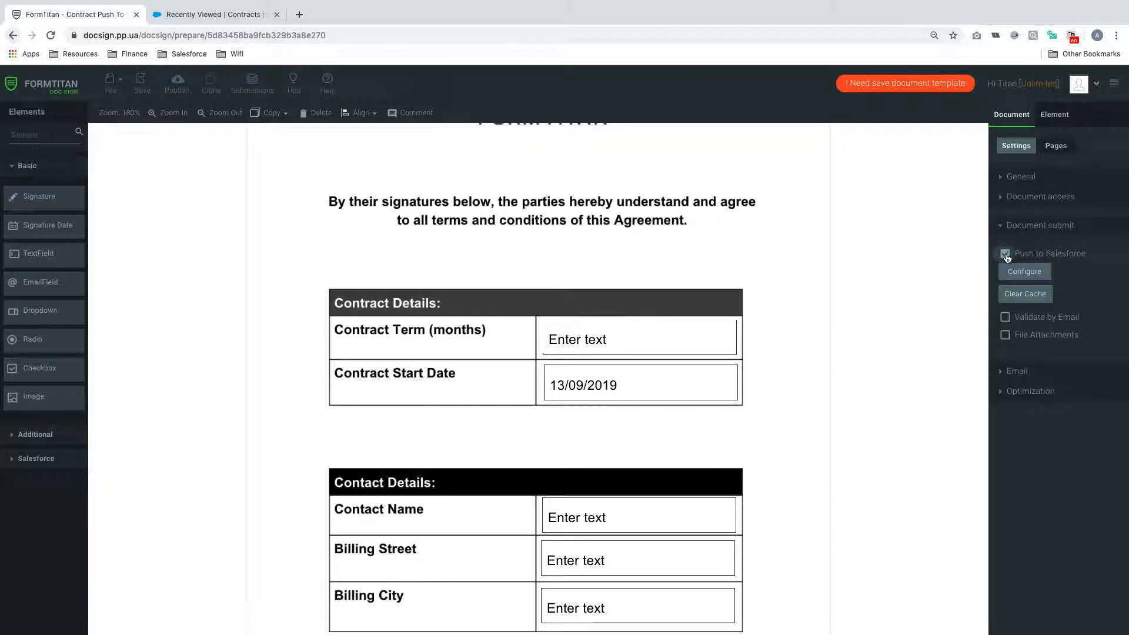
{"action": "left_click", "coordinate": [1036, 272]}
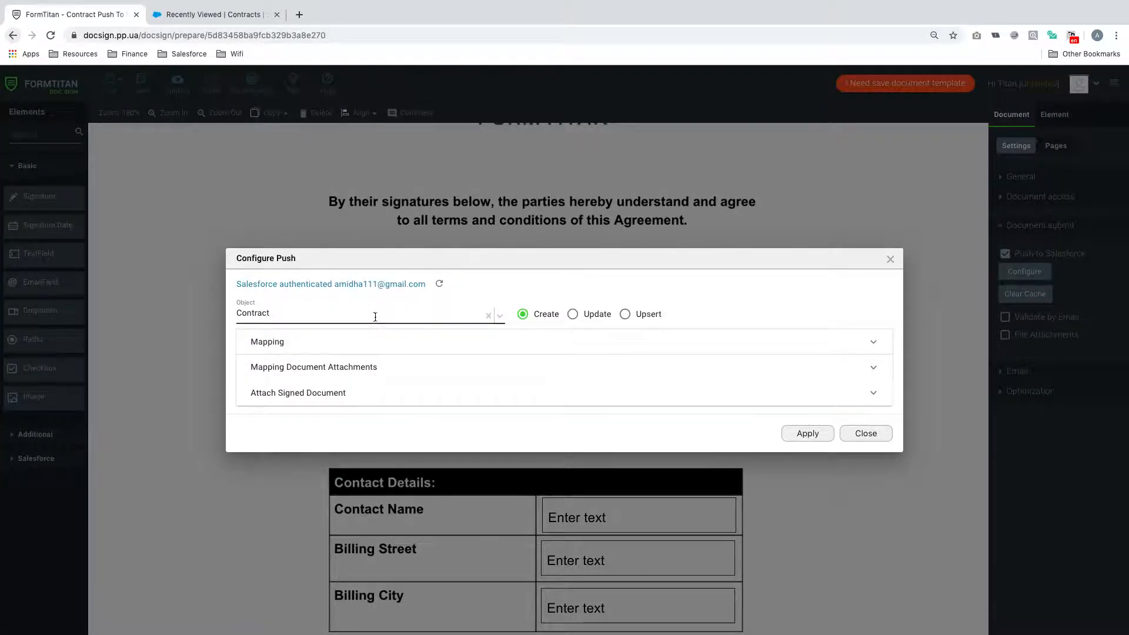
{"action": "left_click", "coordinate": [376, 317]}
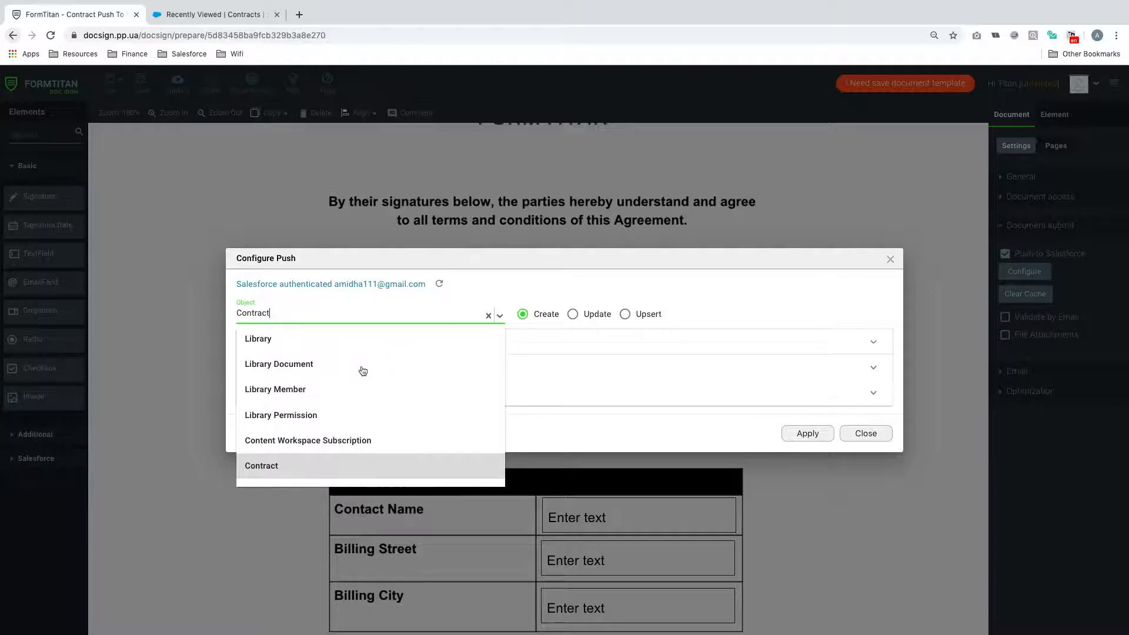
{"action": "left_click", "coordinate": [531, 316]}
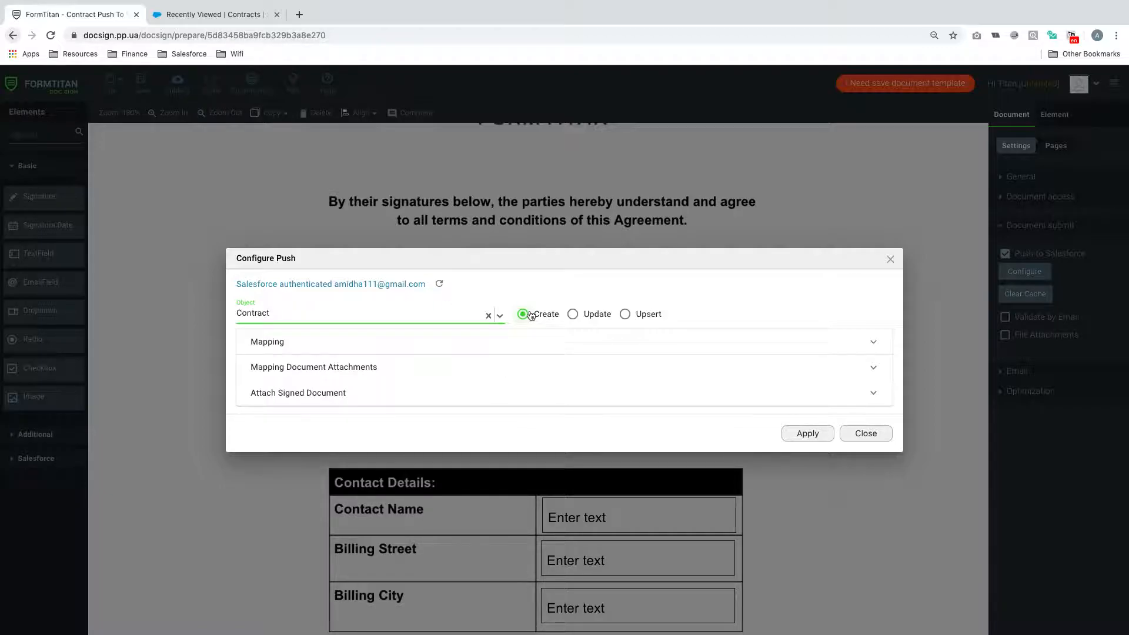
- Expand the Contract field mapping and examine the static value mapped to Account ID
{"action": "left_click", "coordinate": [386, 340]}
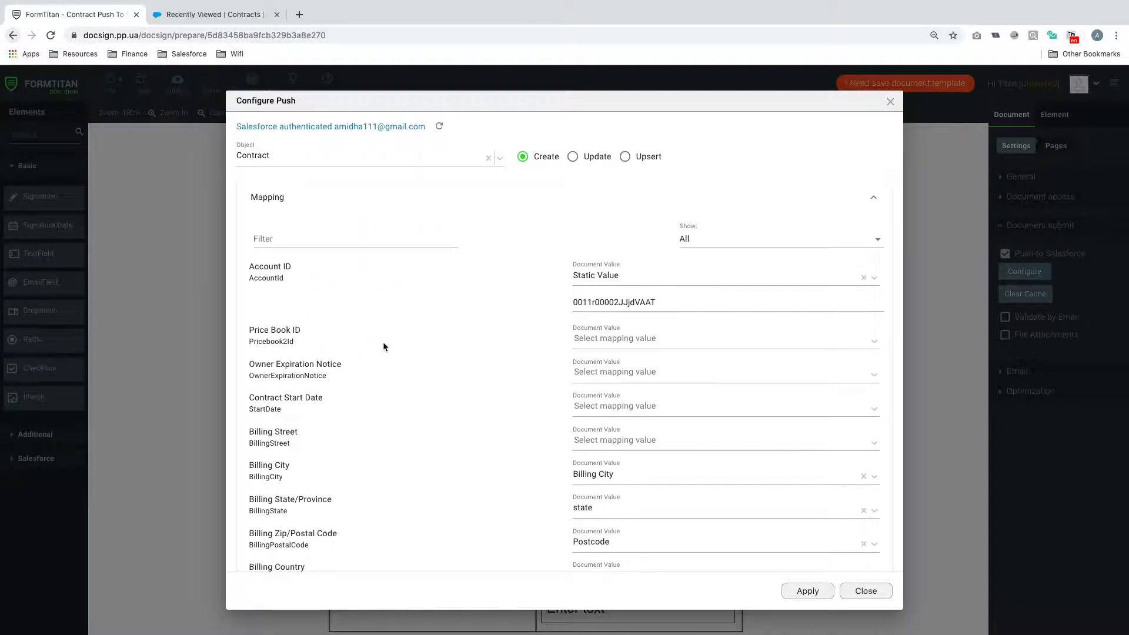
{"action": "scroll", "coordinate": [688, 244], "scroll_direction": "down", "scroll_amount": 1}
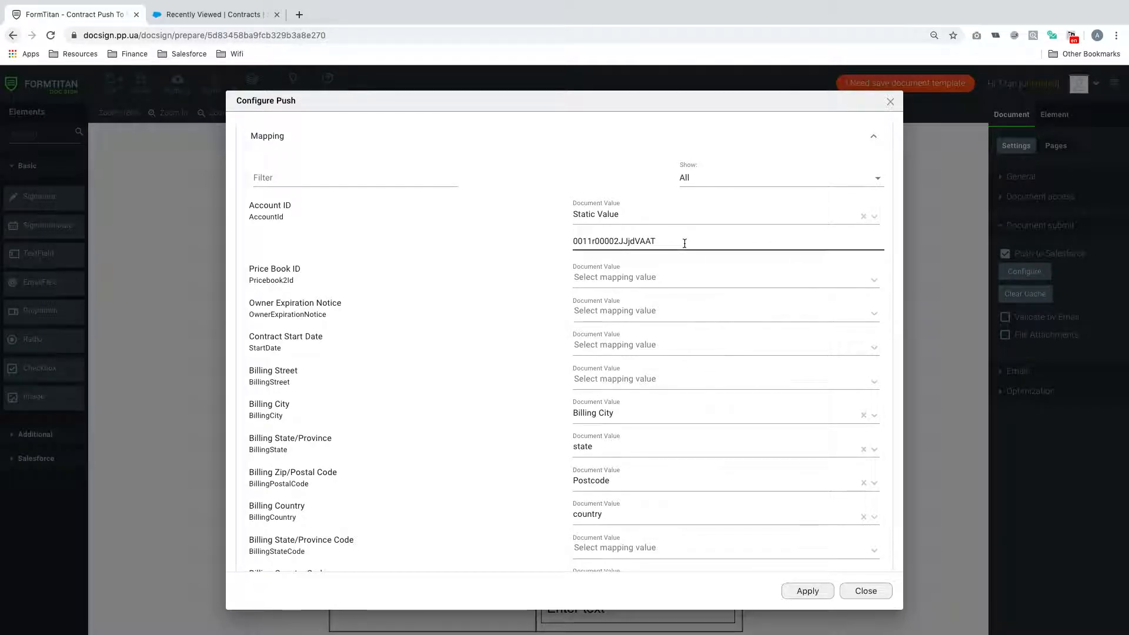
{"action": "left_click_drag", "start_coordinate": [685, 243], "coordinate": [573, 235]}
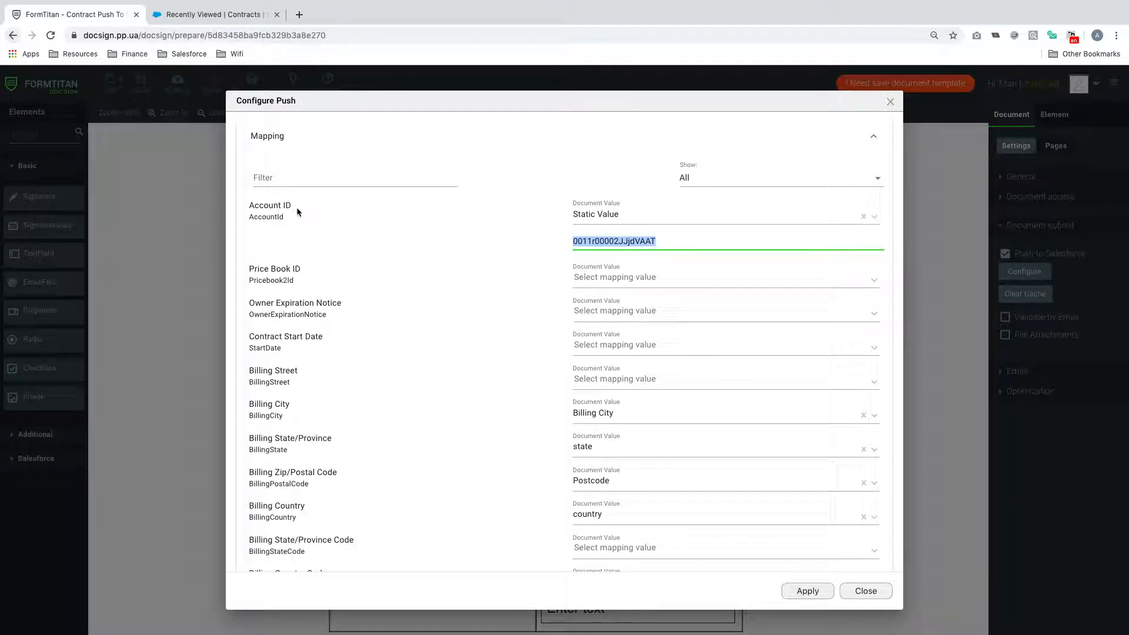
- Map the Salesforce Billing Street field to the document's Billing Street value
{"action": "scroll", "coordinate": [401, 302], "scroll_direction": "down", "scroll_amount": 1}
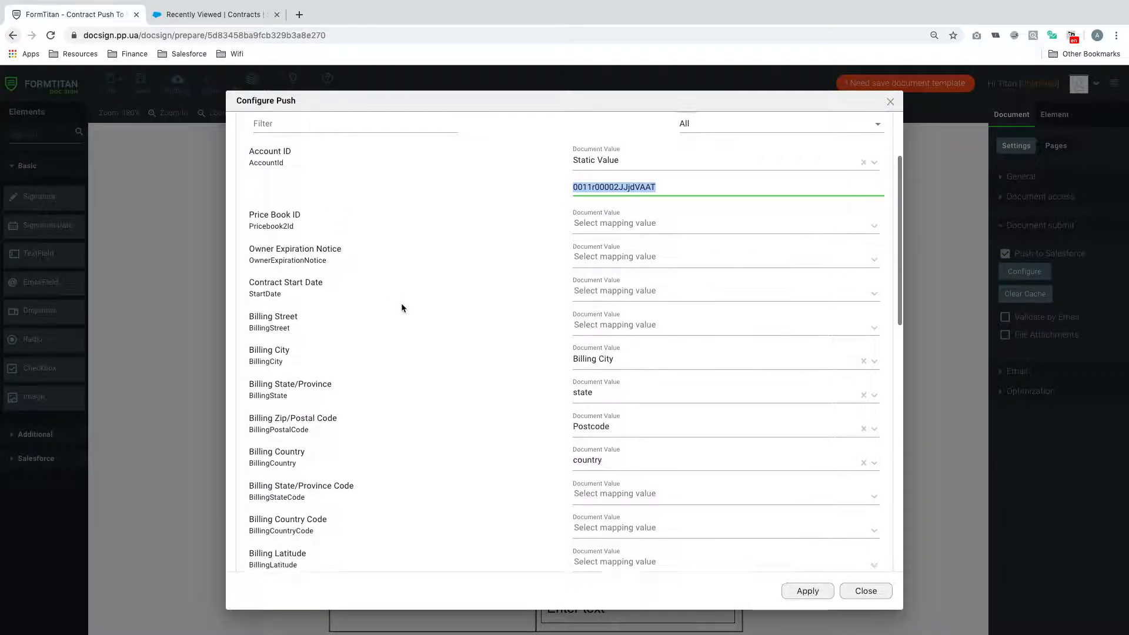
{"action": "left_click", "coordinate": [655, 320]}
{"action": "type", "text": "billing"}
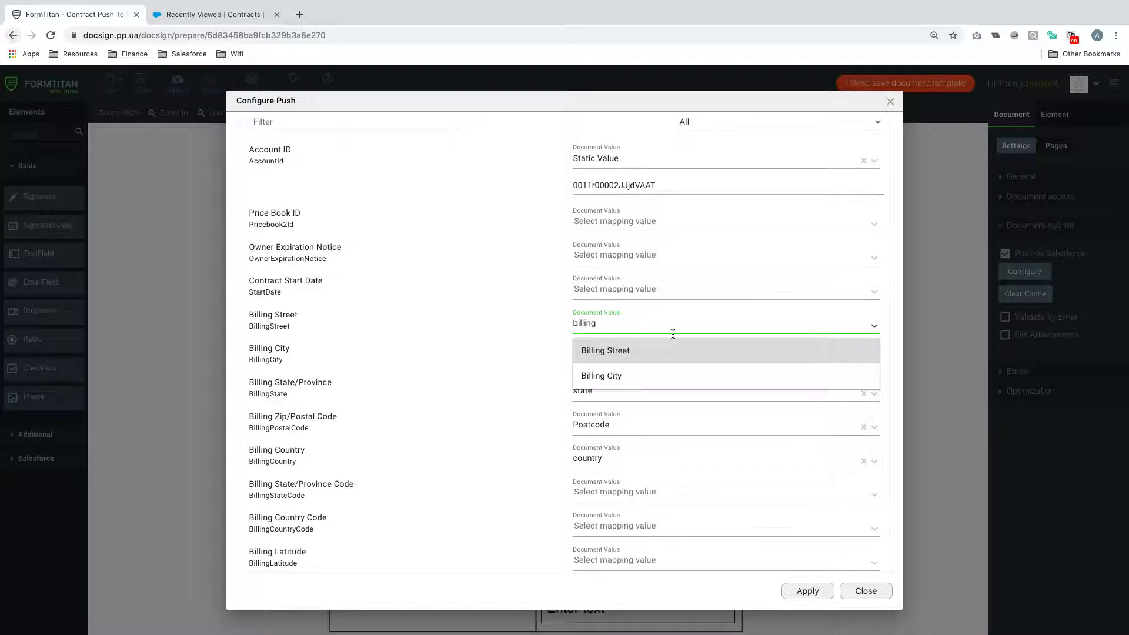
{"action": "left_click", "coordinate": [696, 348]}
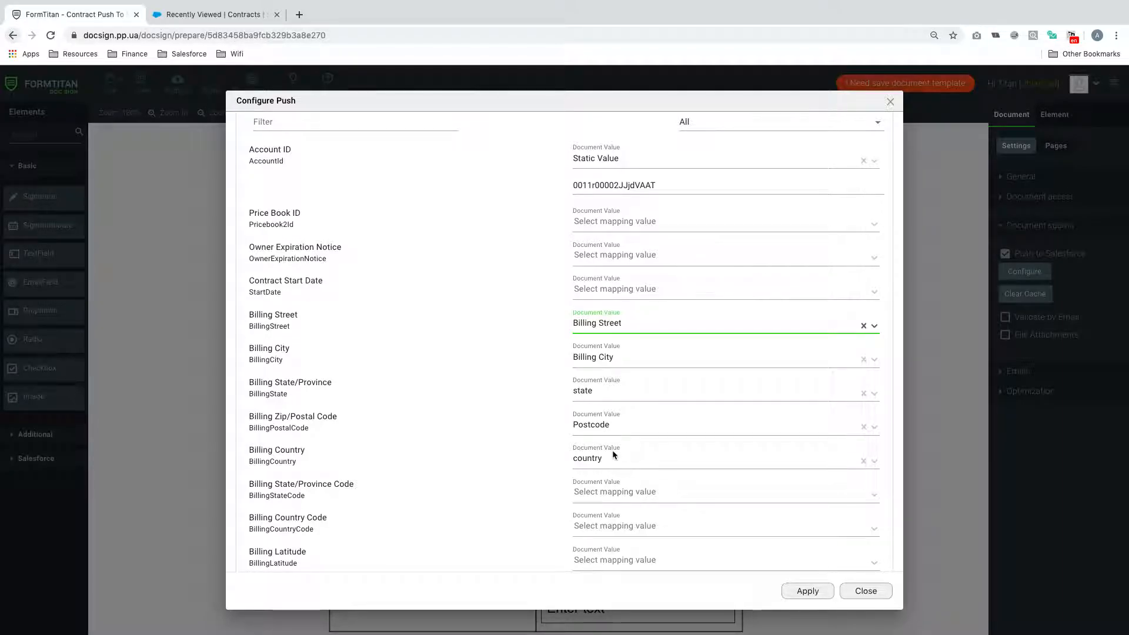
- Map the Salesforce Contact Name field to the document's Contact Name value
{"action": "scroll", "coordinate": [612, 451], "scroll_direction": "up", "scroll_amount": 2}
{"action": "scroll", "coordinate": [613, 454], "scroll_direction": "down", "scroll_amount": 6}
{"action": "scroll", "coordinate": [612, 455], "scroll_direction": "down", "scroll_amount": 3}
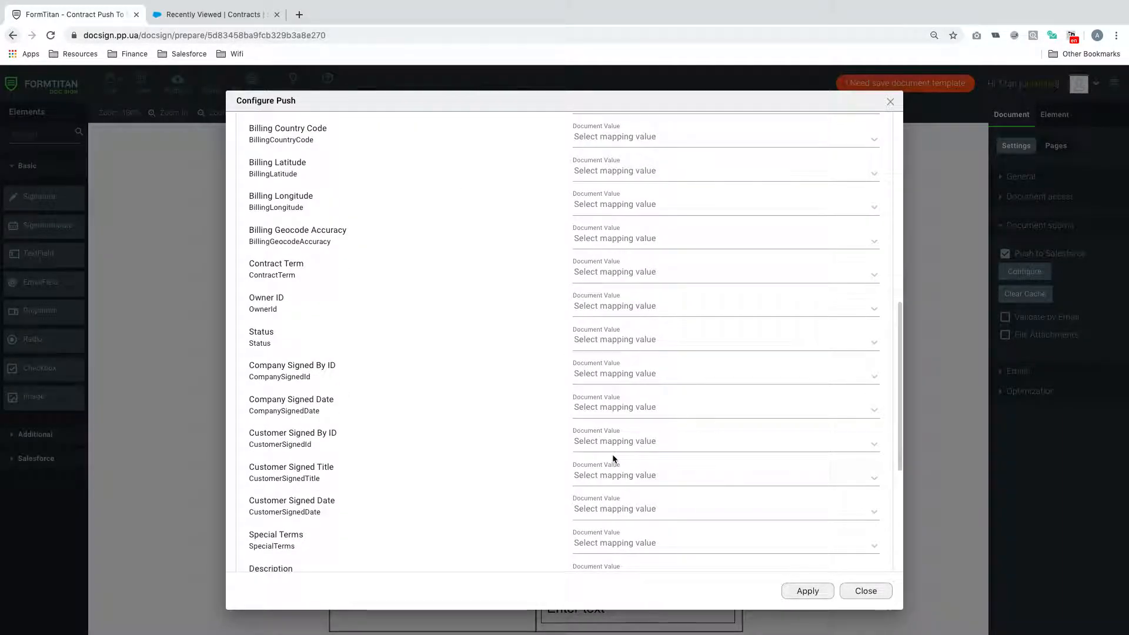
{"action": "scroll", "coordinate": [612, 456], "scroll_direction": "down", "scroll_amount": 3}
{"action": "scroll", "coordinate": [612, 458], "scroll_direction": "down", "scroll_amount": 3}
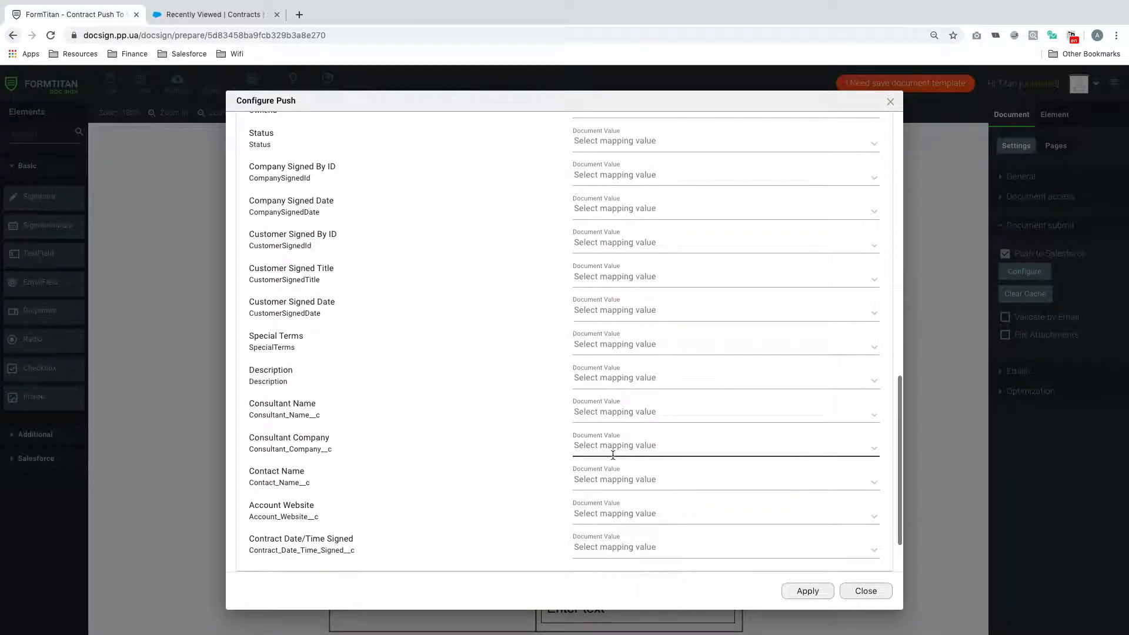
{"action": "scroll", "coordinate": [617, 437], "scroll_direction": "down", "scroll_amount": 2}
{"action": "left_click", "coordinate": [612, 425]}
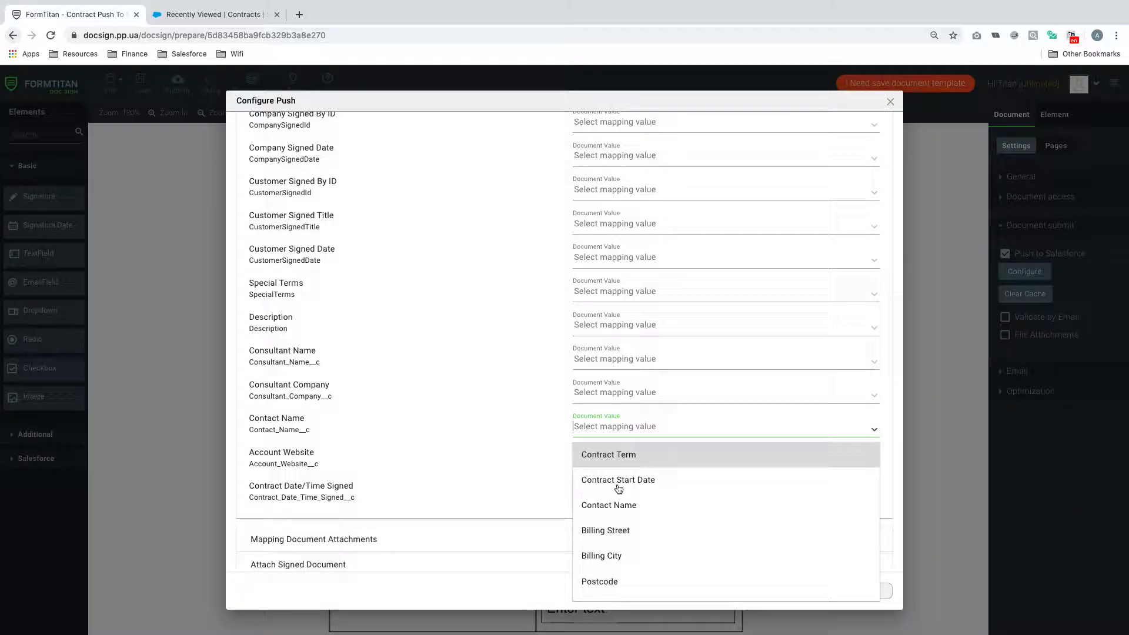
{"action": "left_click", "coordinate": [617, 504]}
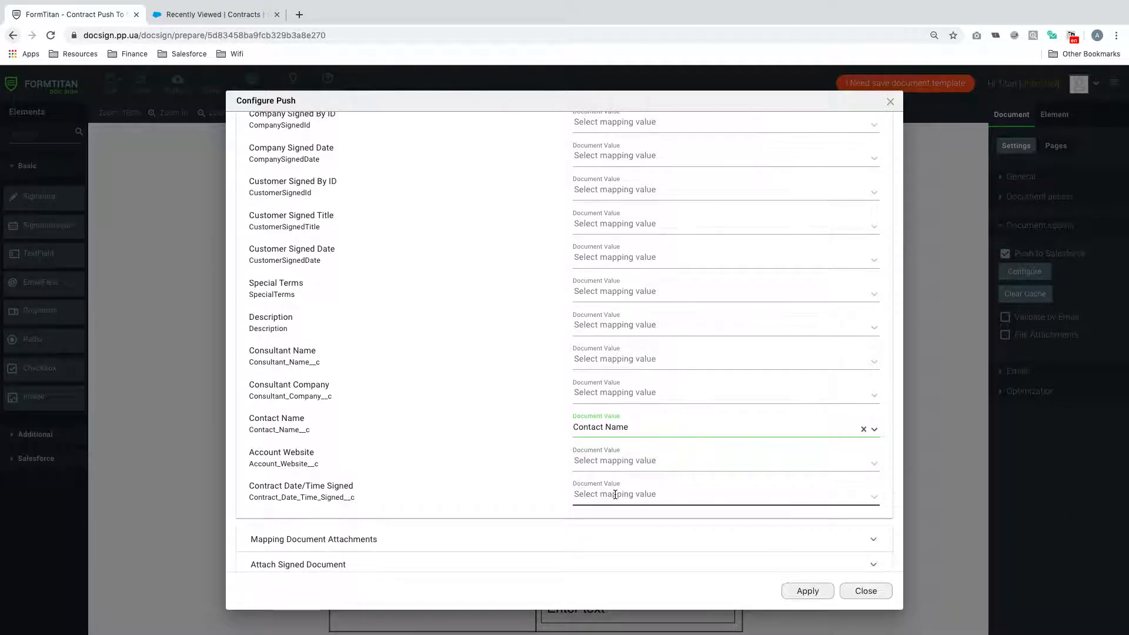
- Map the Salesforce Contract Term field to the document's Contract Term value and apply the push configuration
{"action": "scroll", "coordinate": [617, 366], "scroll_direction": "up", "scroll_amount": 5}
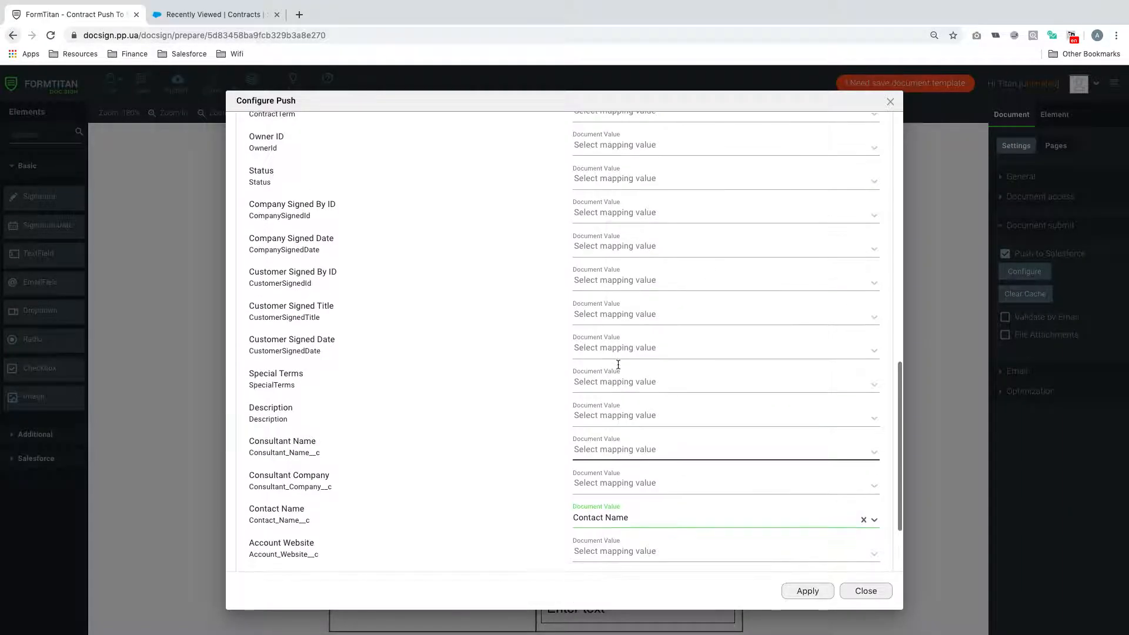
{"action": "scroll", "coordinate": [617, 364], "scroll_direction": "up", "scroll_amount": 6}
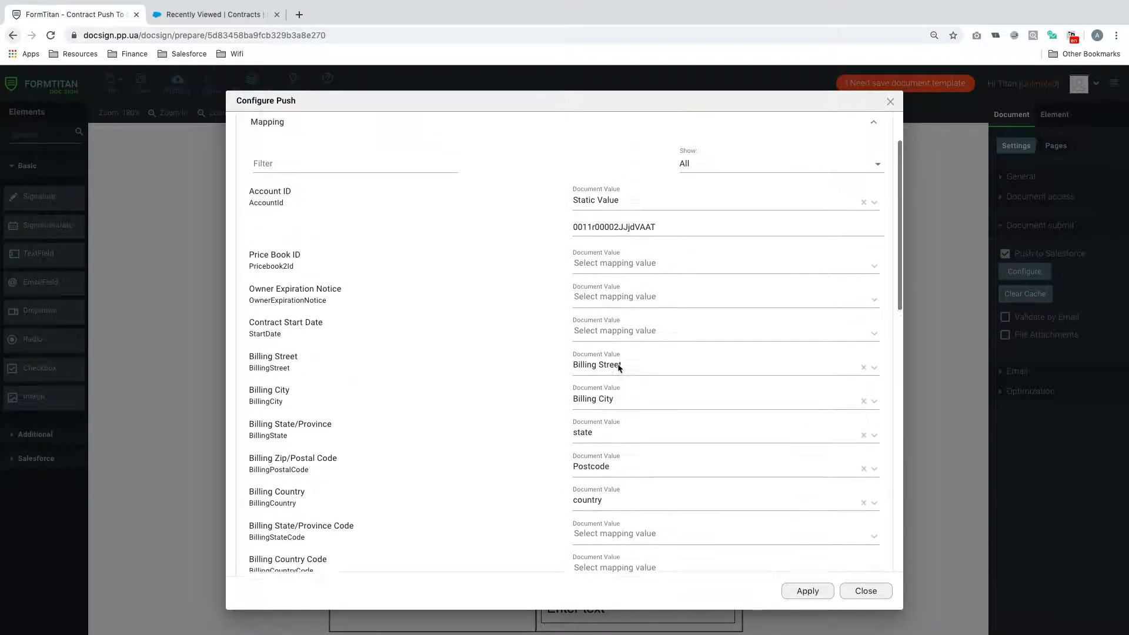
{"action": "scroll", "coordinate": [617, 364], "scroll_direction": "down", "scroll_amount": 1}
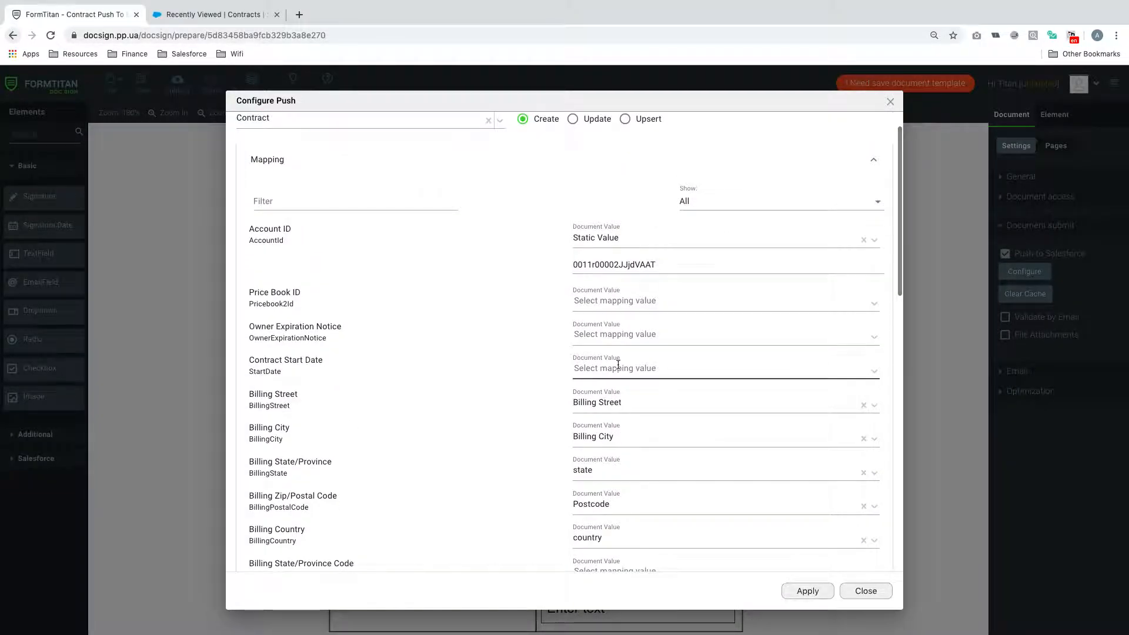
{"action": "scroll", "coordinate": [434, 303], "scroll_direction": "down", "scroll_amount": 10}
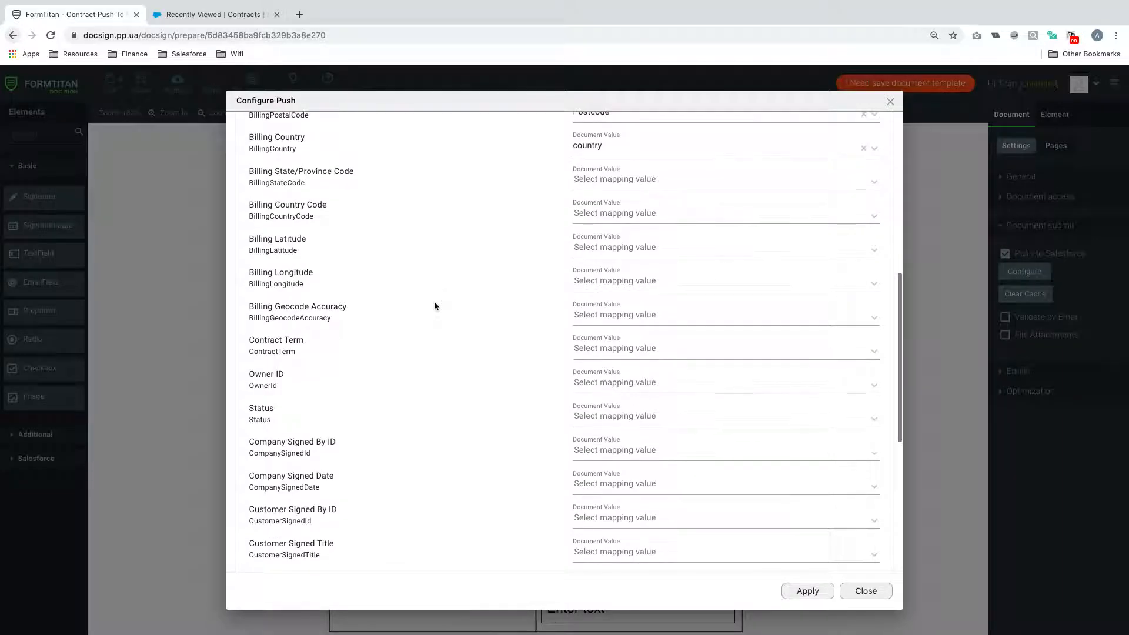
{"action": "left_click", "coordinate": [628, 352]}
{"action": "left_click", "coordinate": [630, 382]}
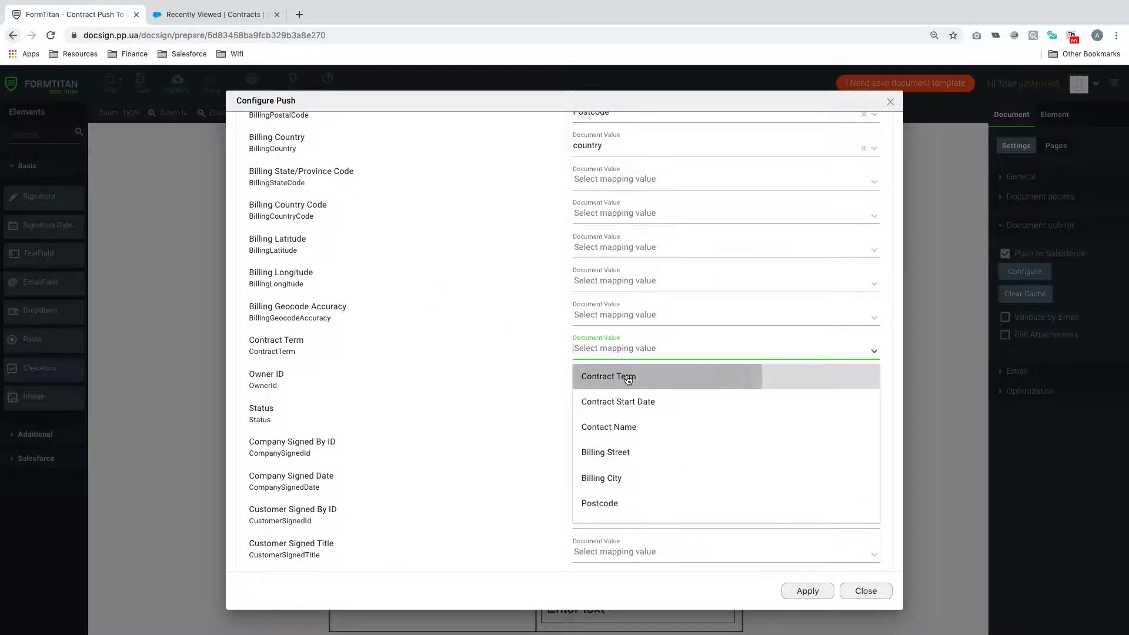
{"action": "left_click", "coordinate": [808, 591]}
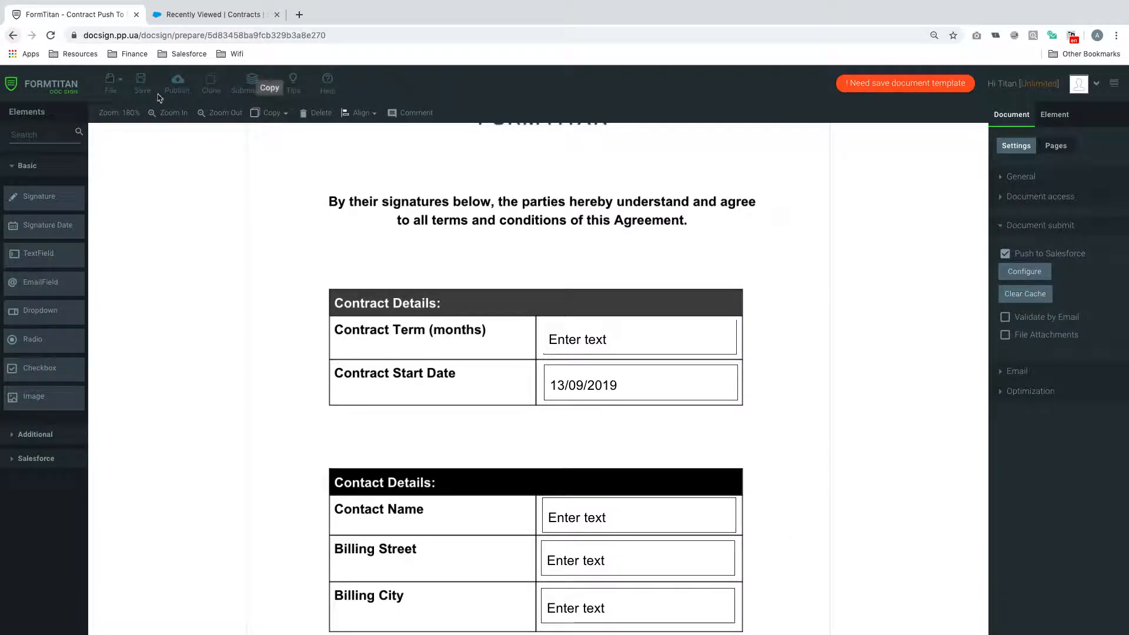
- Save and publish the document, and open its published signing page
{"action": "left_click", "coordinate": [141, 83]}
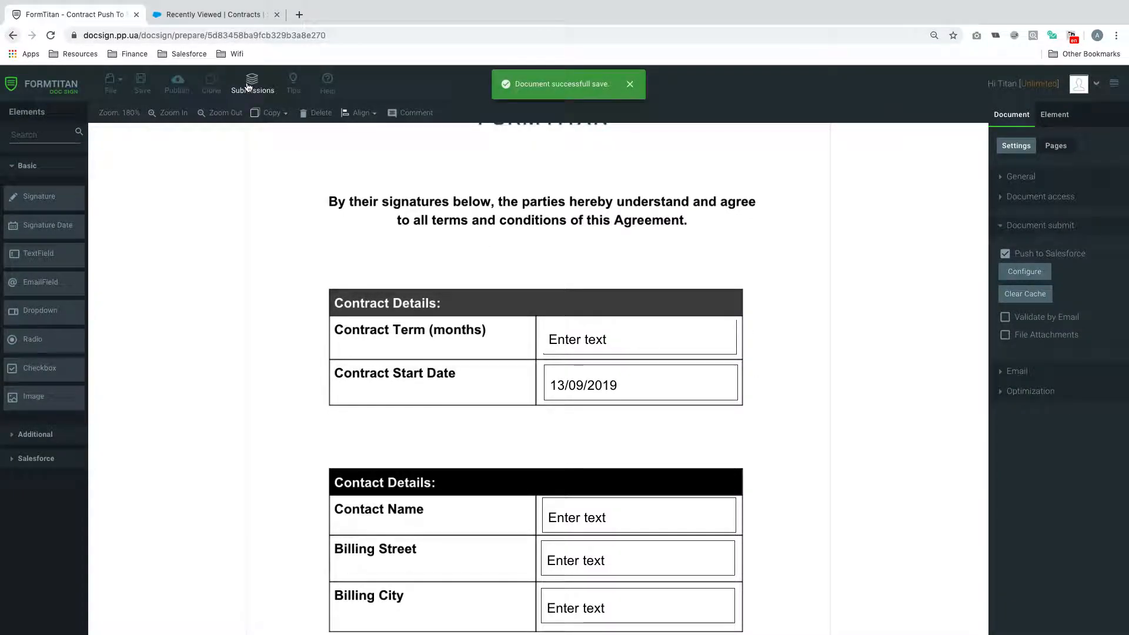
{"action": "left_click", "coordinate": [177, 84]}
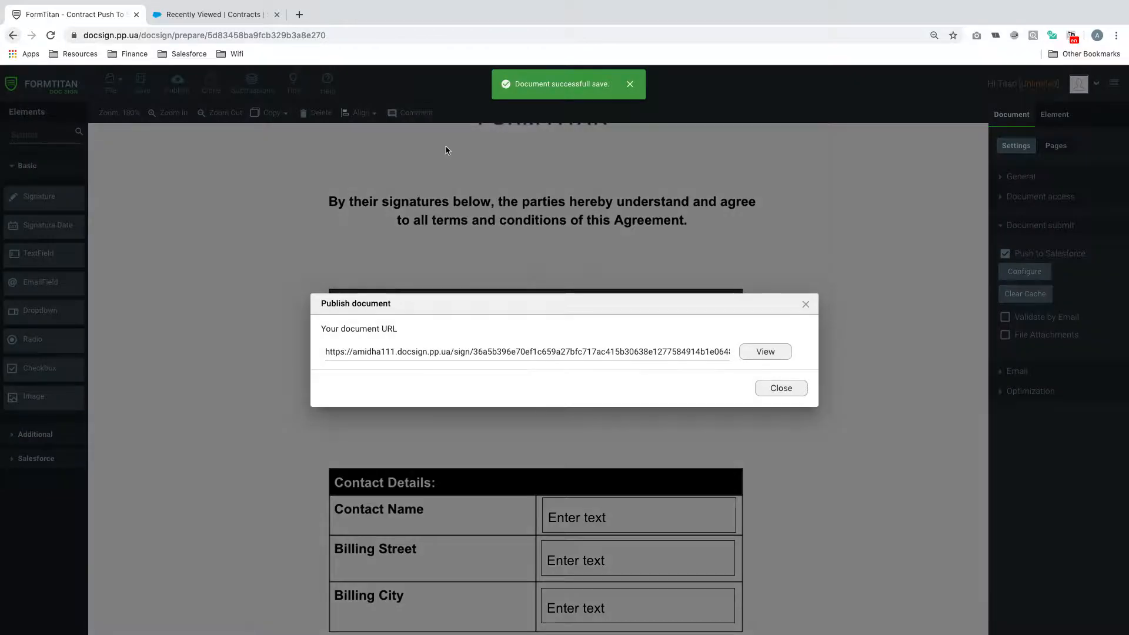
{"action": "left_click", "coordinate": [759, 350]}
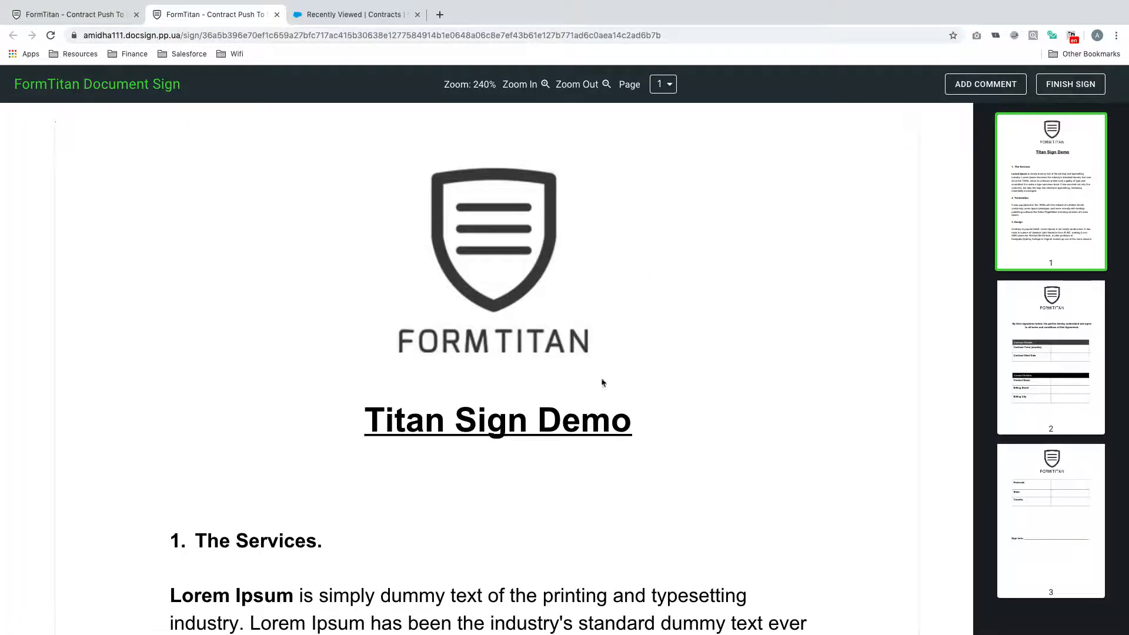
- Enter 6 as the Contract Term in months in the Contract Details table of the signing page
{"action": "scroll", "coordinate": [603, 382], "scroll_direction": "down", "scroll_amount": 20}
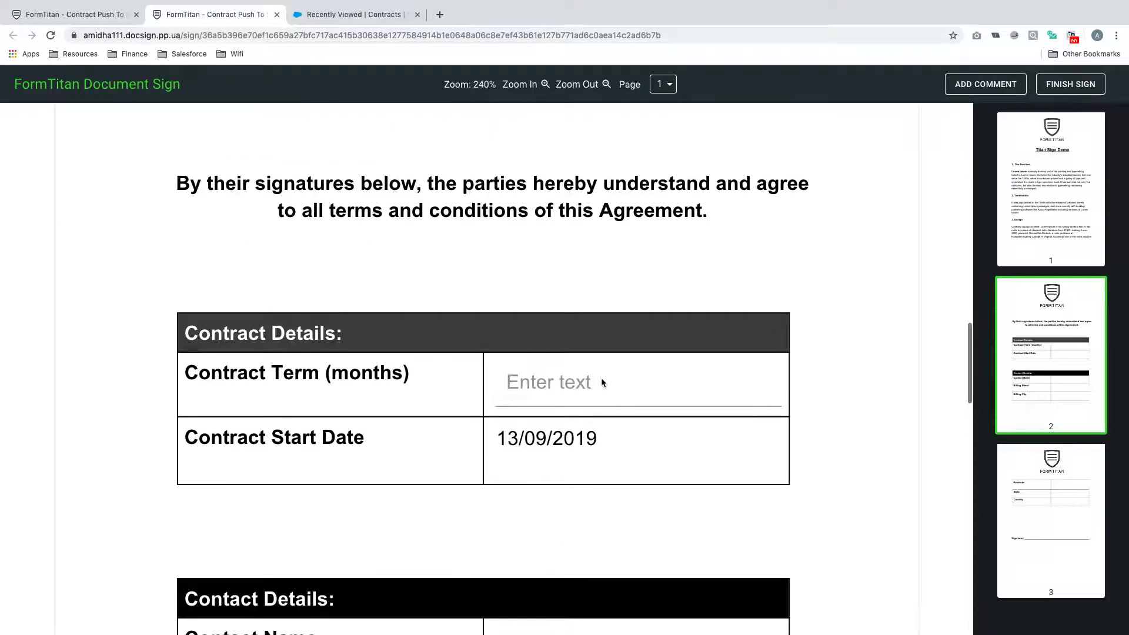
{"action": "left_click", "coordinate": [601, 382]}
{"action": "type", "text": "6"}
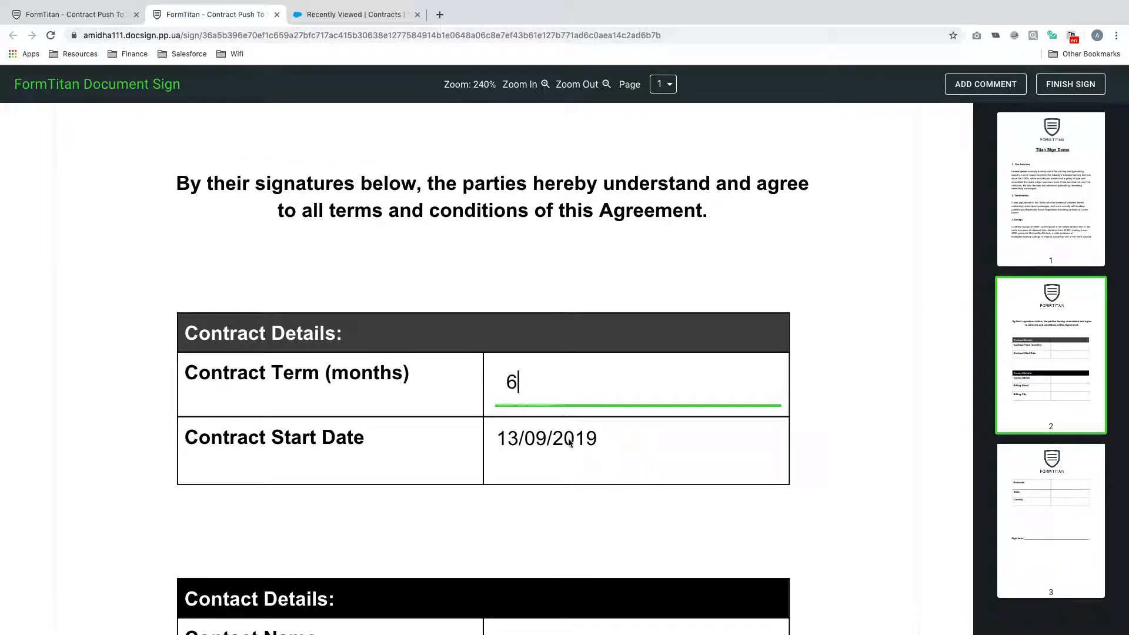
- Fill in the contact's name and enter the sample texts "Billing Street" and "Billing City" in the matching Contact Details fields
{"action": "scroll", "coordinate": [571, 464], "scroll_direction": "down", "scroll_amount": 5}
{"action": "left_click", "coordinate": [573, 385]}
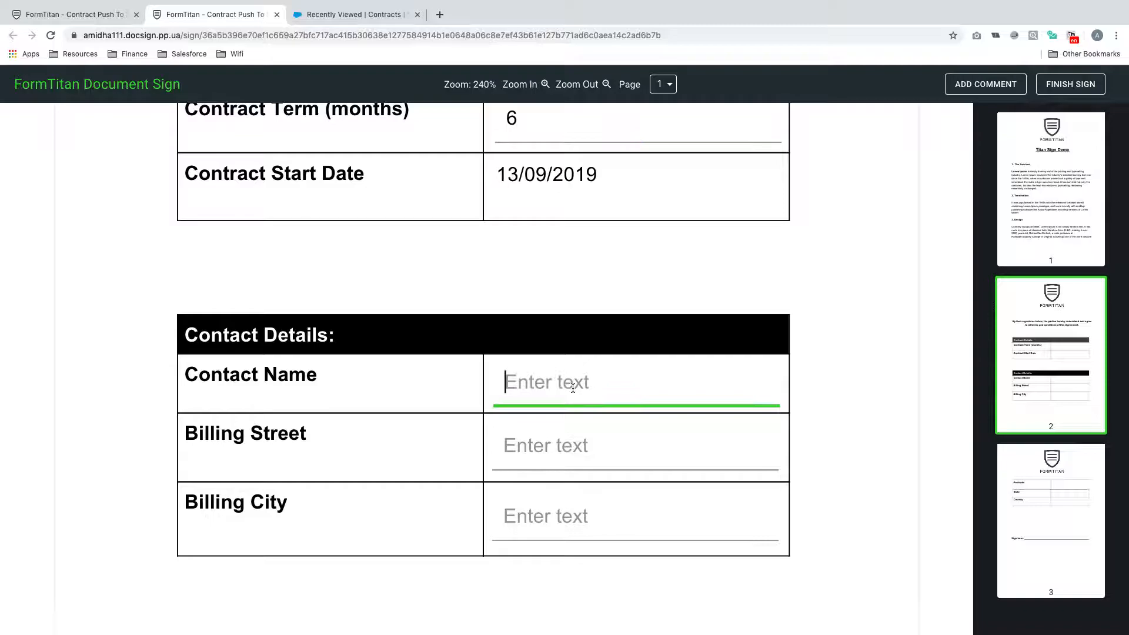
{"action": "type", "text": "Joe Bloggs"}
{"action": "left_click", "coordinate": [577, 445]}
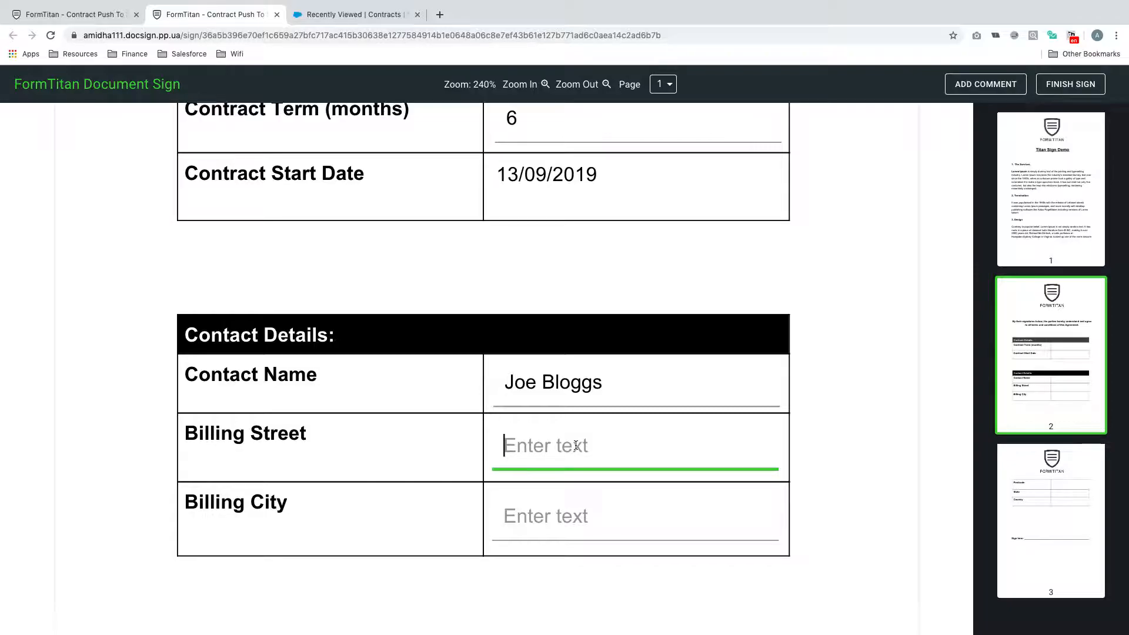
{"action": "type", "text": "Billing Street"}
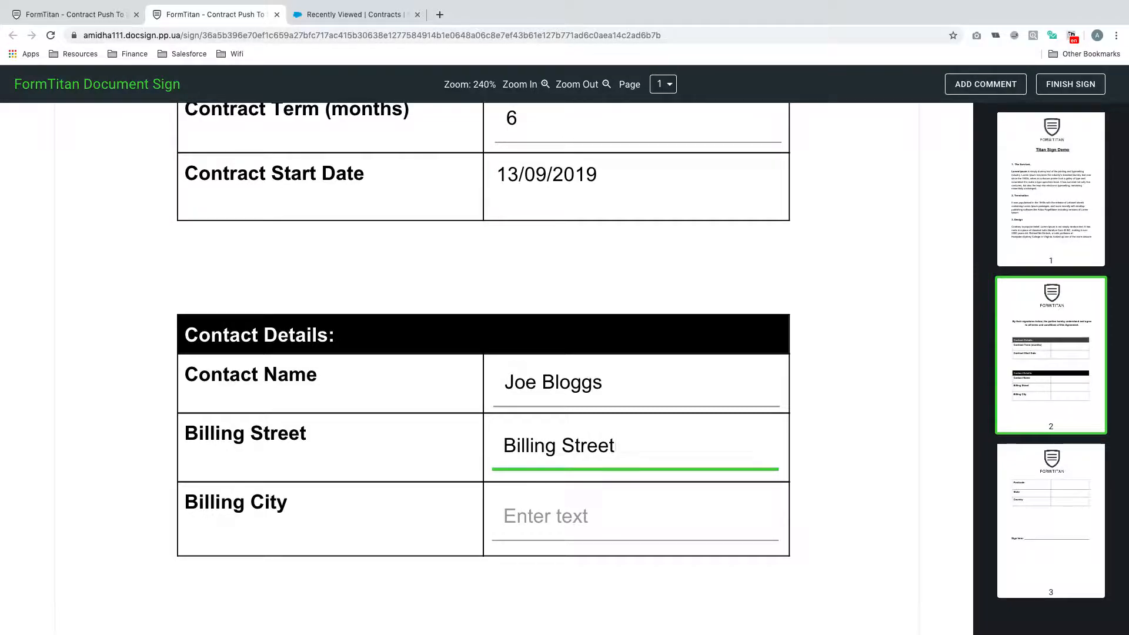
{"action": "left_click", "coordinate": [605, 514]}
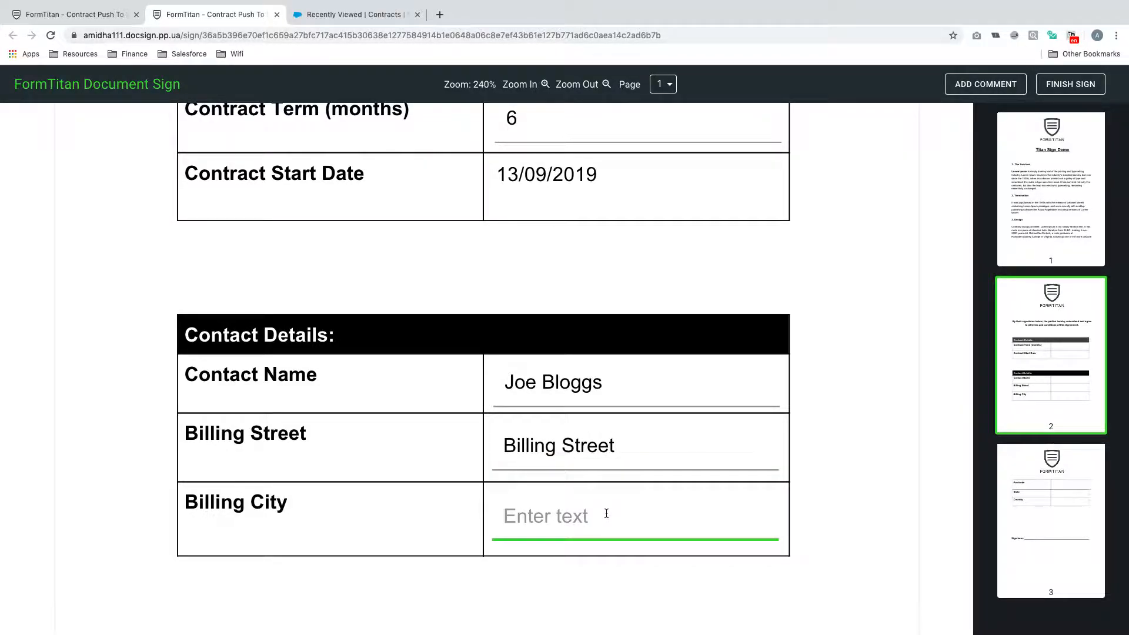
{"action": "type", "text": "Billing City"}
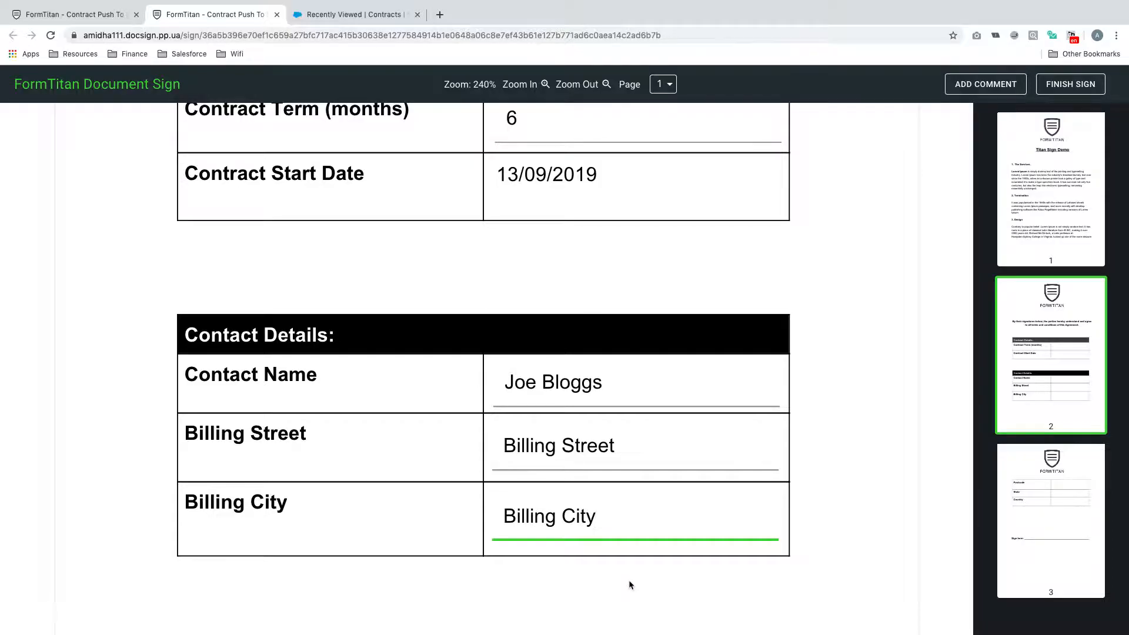
- Fill in the postcode, and set State to Alabama and Country to United States on the document's third page
{"action": "scroll", "coordinate": [629, 580], "scroll_direction": "down", "scroll_amount": 10}
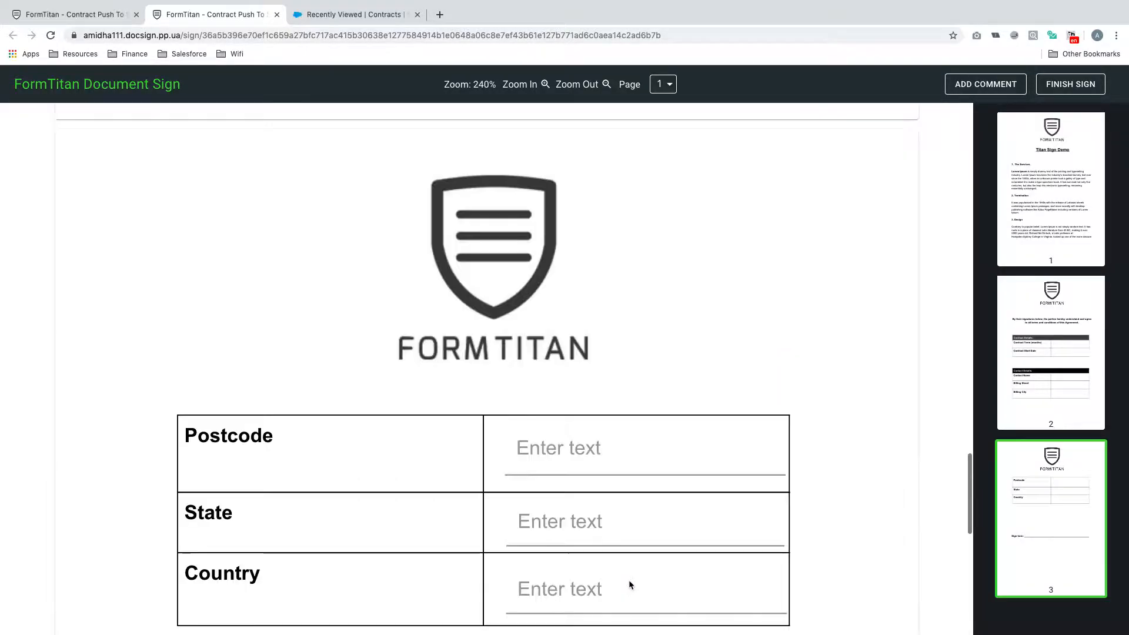
{"action": "left_click", "coordinate": [597, 289]}
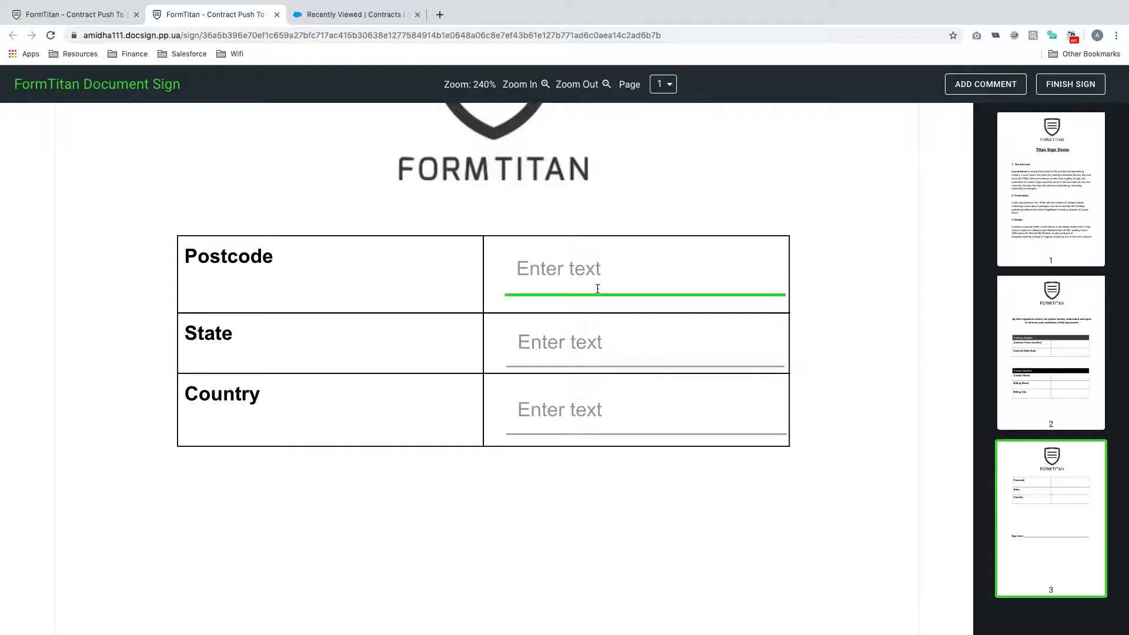
{"action": "type", "text": "EC12345"}
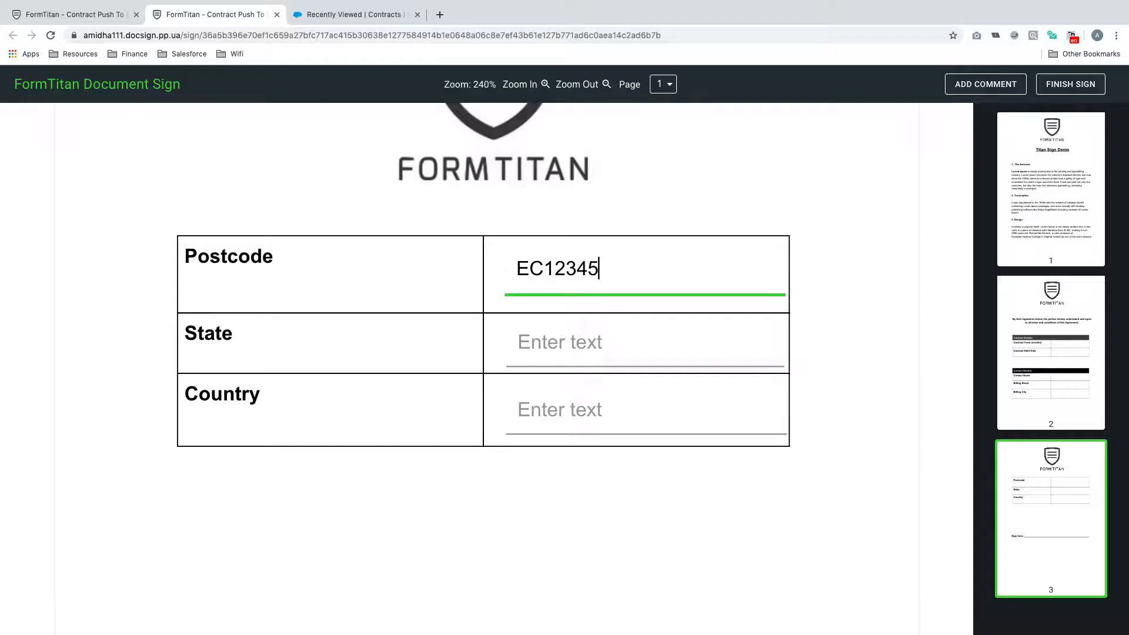
{"action": "left_click", "coordinate": [578, 342]}
{"action": "type", "text": "Alabama"}
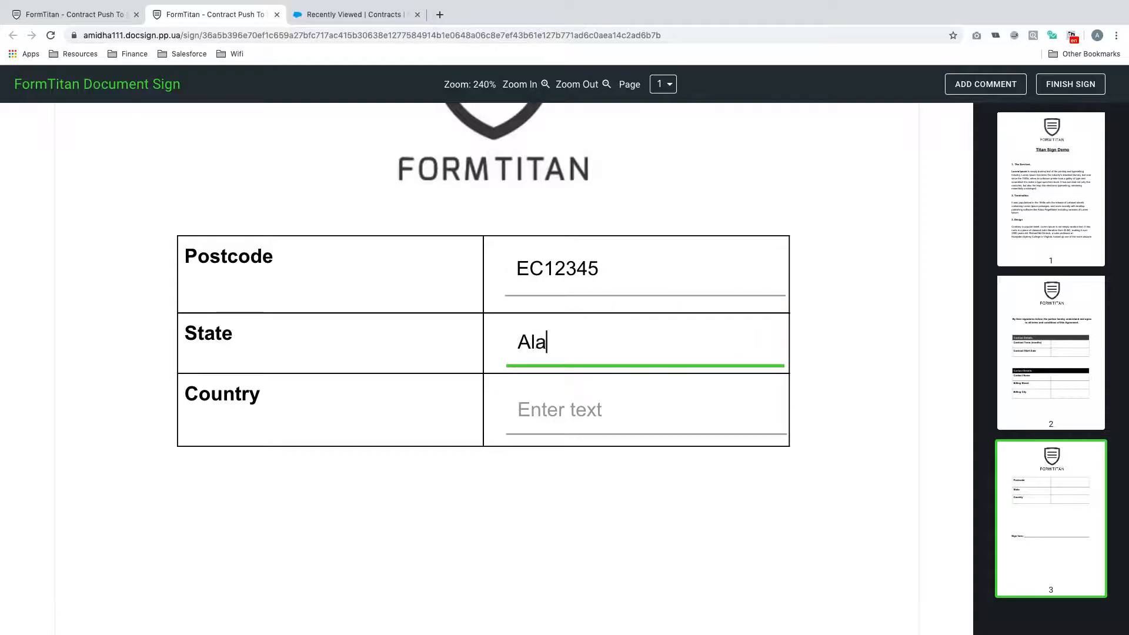
{"action": "left_click", "coordinate": [574, 405]}
{"action": "type", "text": "United States"}
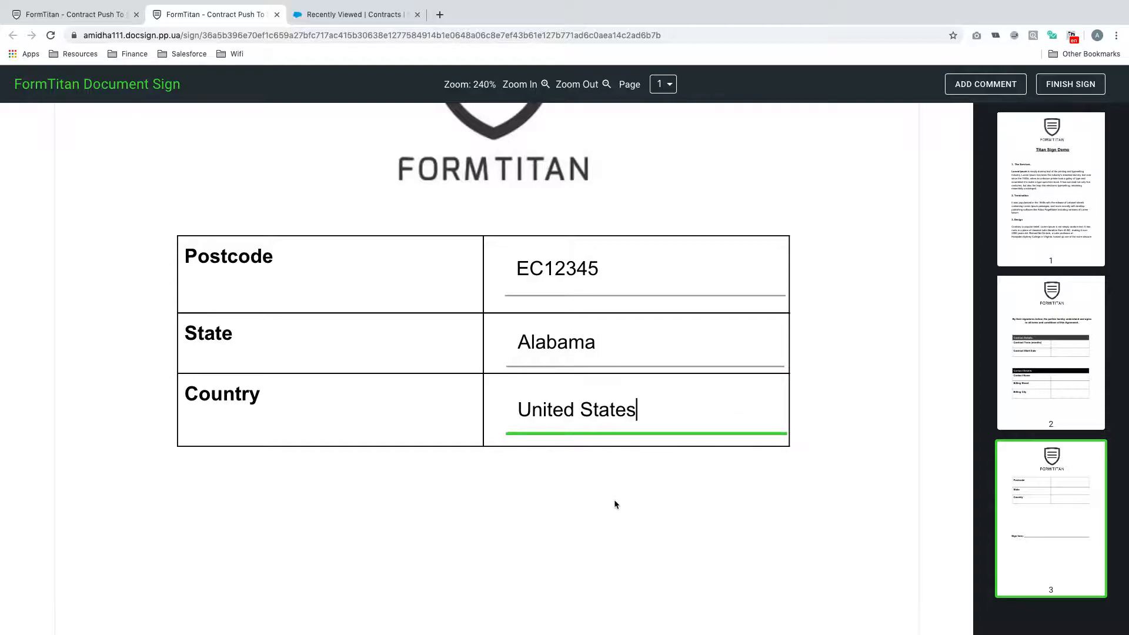
- Sign the document at the "Sign here" line using the first saved signature in the list
{"action": "scroll", "coordinate": [614, 506], "scroll_direction": "down", "scroll_amount": 5}
{"action": "left_click", "coordinate": [360, 262]}
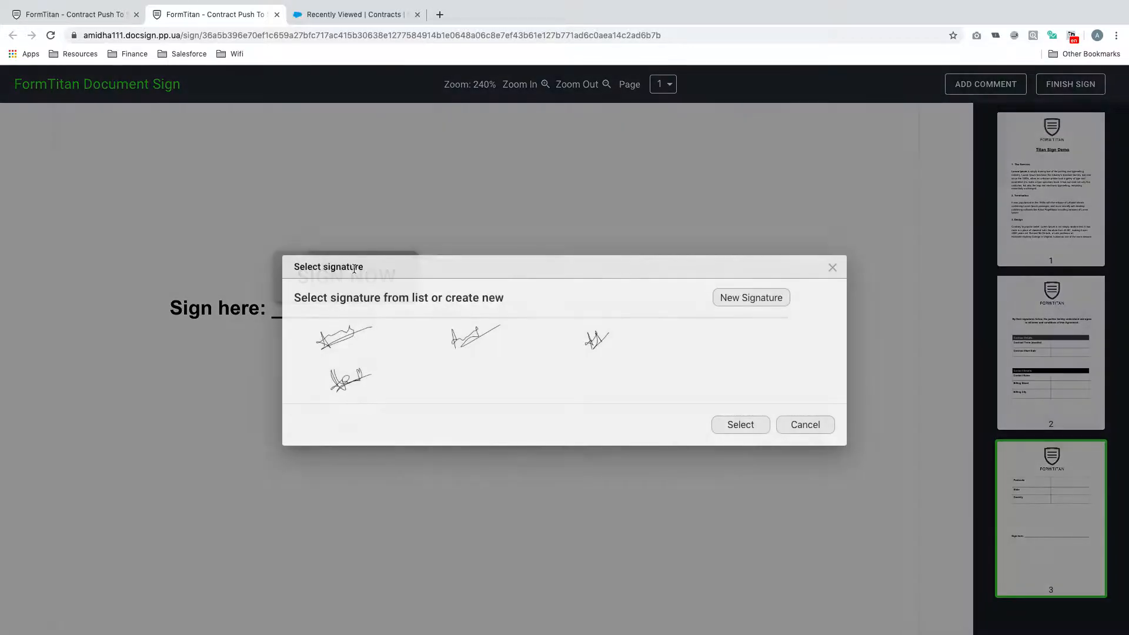
{"action": "left_click", "coordinate": [349, 342]}
{"action": "left_click", "coordinate": [740, 424]}
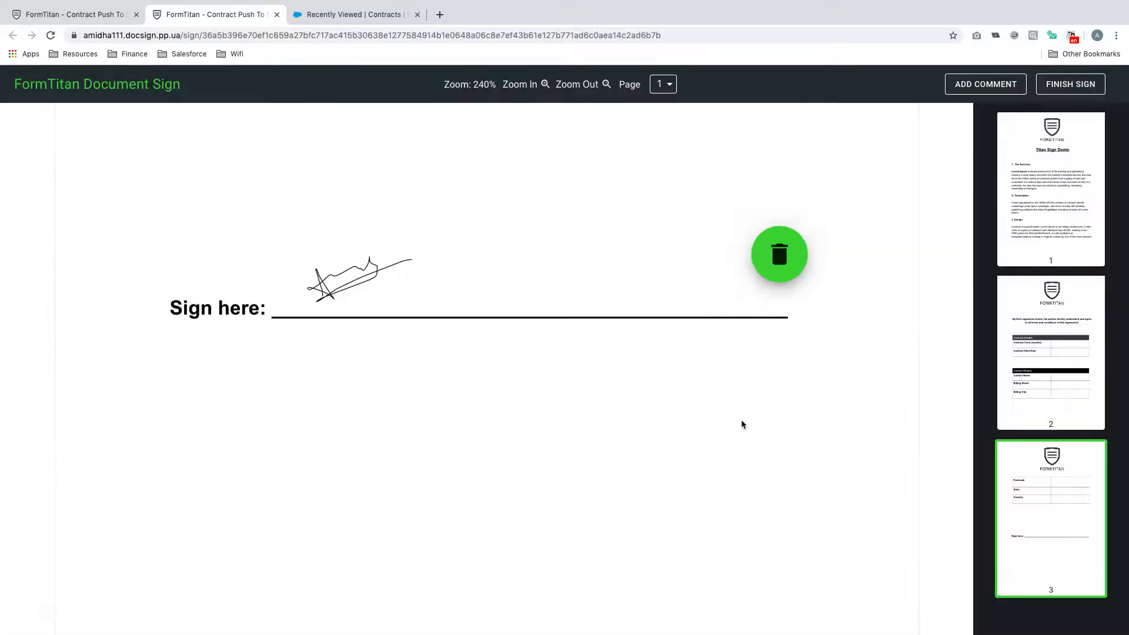
- Finish signing to submit the completed document
{"action": "scroll", "coordinate": [722, 357], "scroll_direction": "up", "scroll_amount": 20}
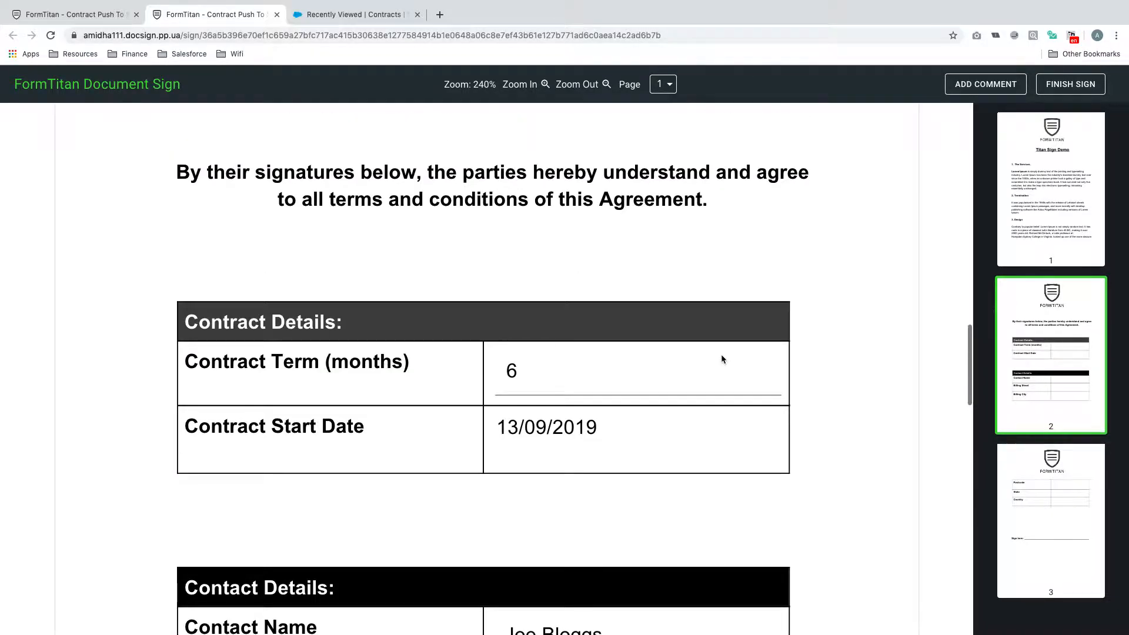
{"action": "scroll", "coordinate": [721, 354], "scroll_direction": "up", "scroll_amount": 10}
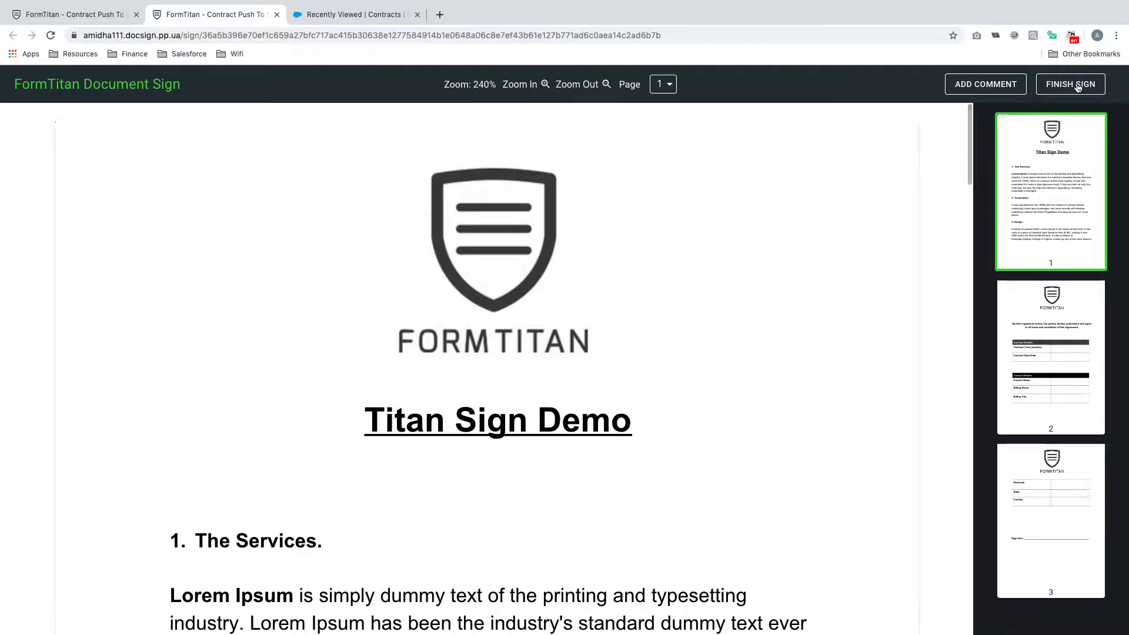
{"action": "left_click", "coordinate": [1077, 85]}
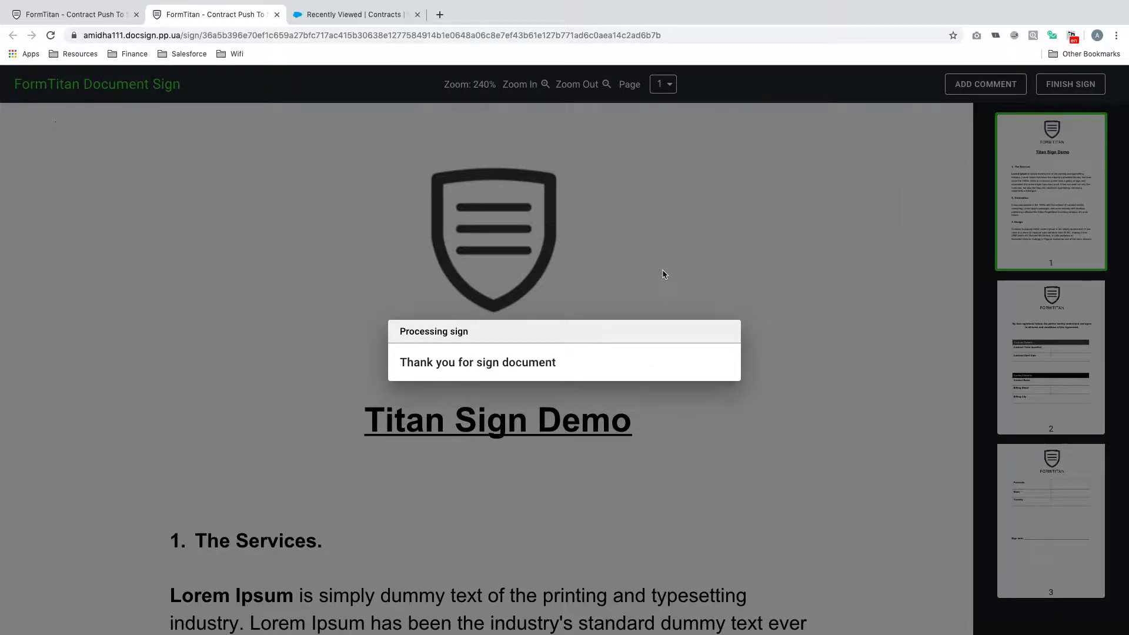
- Return to the document editor, dismiss the publish dialog, and examine the signature element's Validation, General and Advanced settings
{"action": "left_click", "coordinate": [126, 5]}
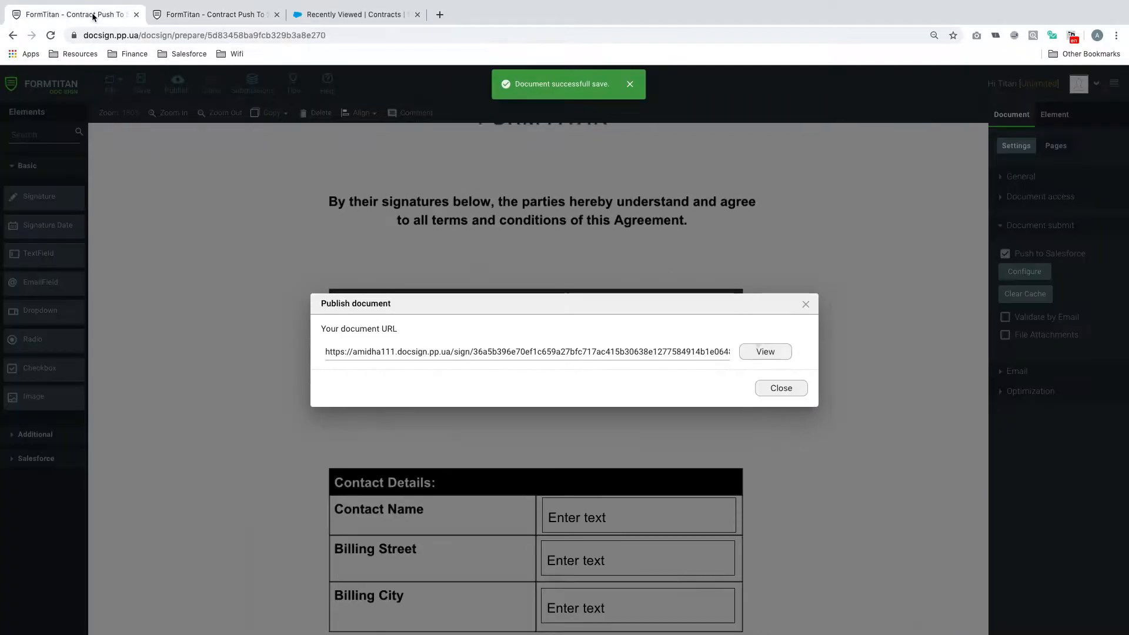
{"action": "left_click", "coordinate": [781, 388]}
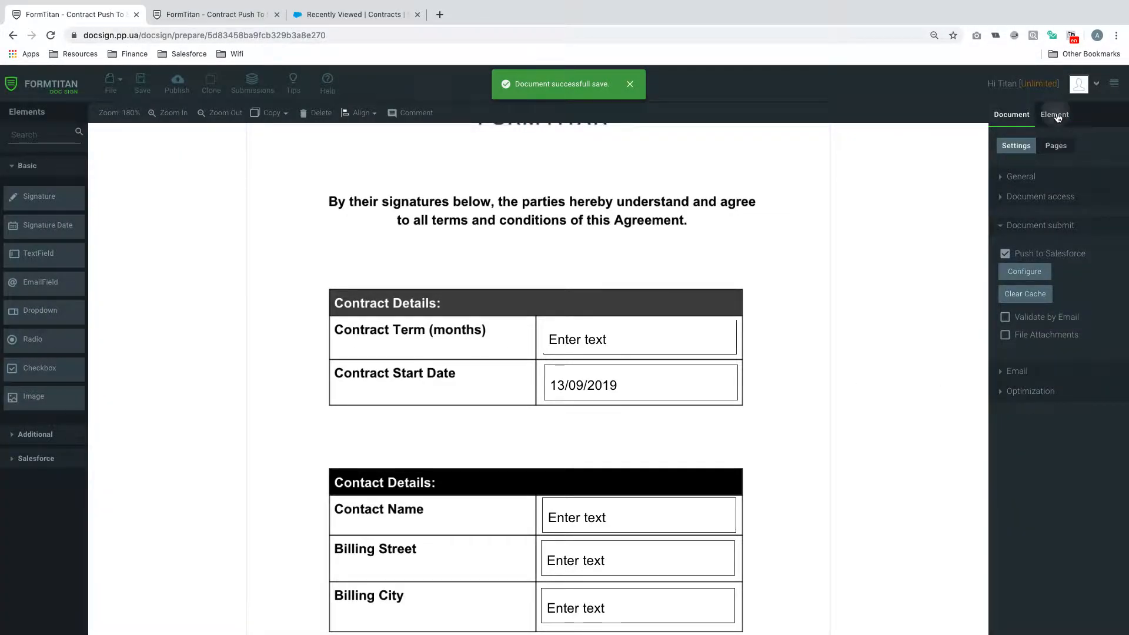
{"action": "left_click", "coordinate": [1054, 114]}
{"action": "left_click", "coordinate": [1024, 404]}
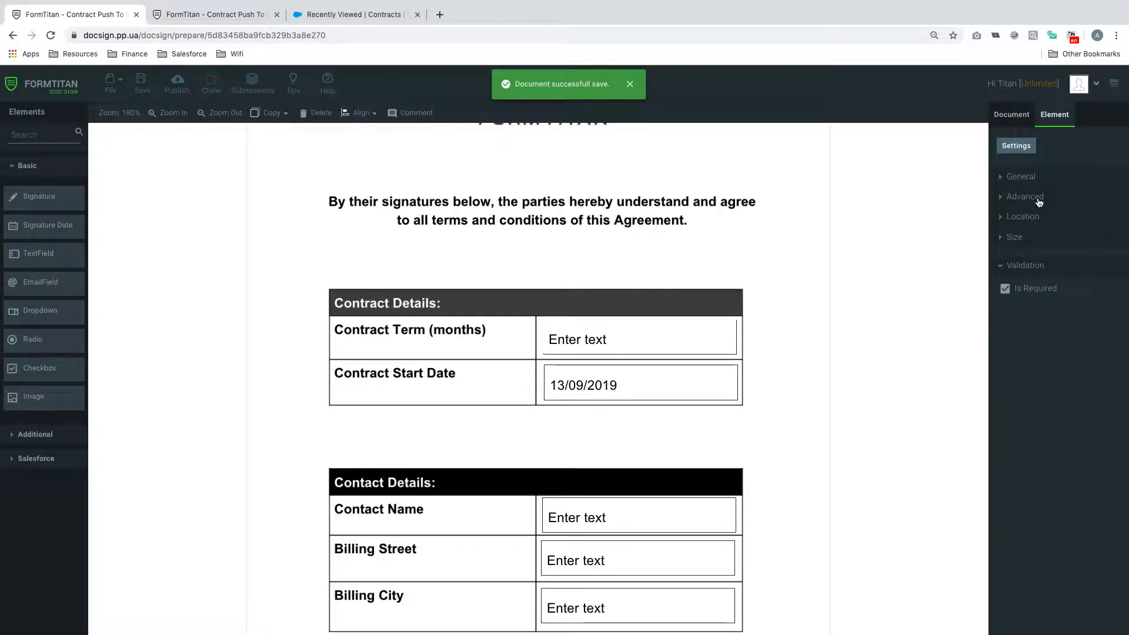
{"action": "left_click", "coordinate": [1021, 176]}
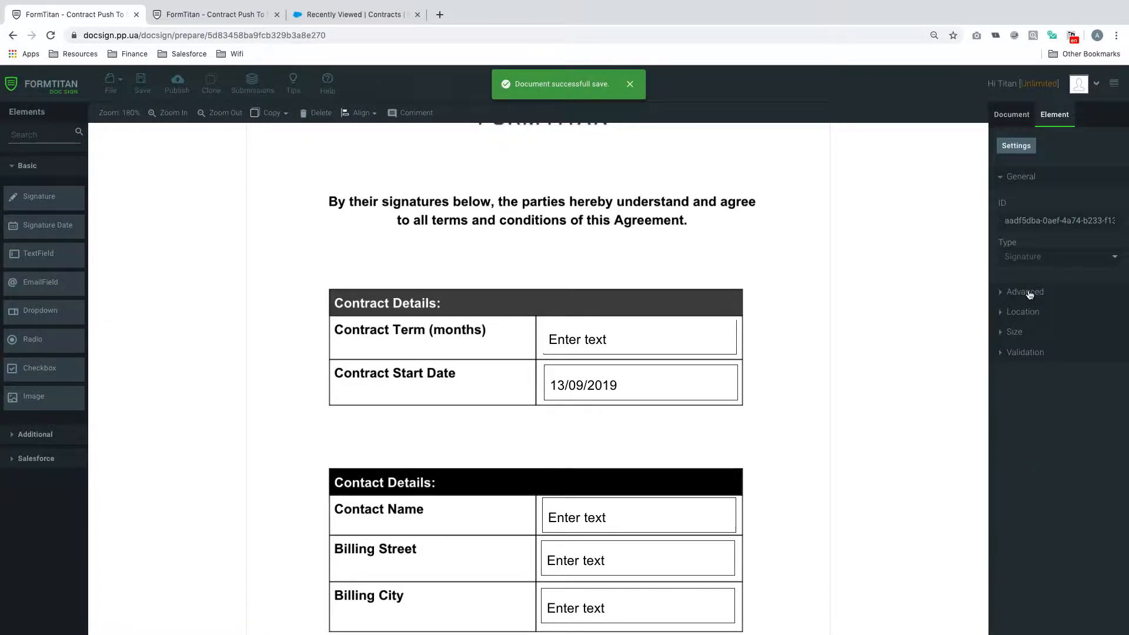
{"action": "left_click", "coordinate": [1025, 292]}
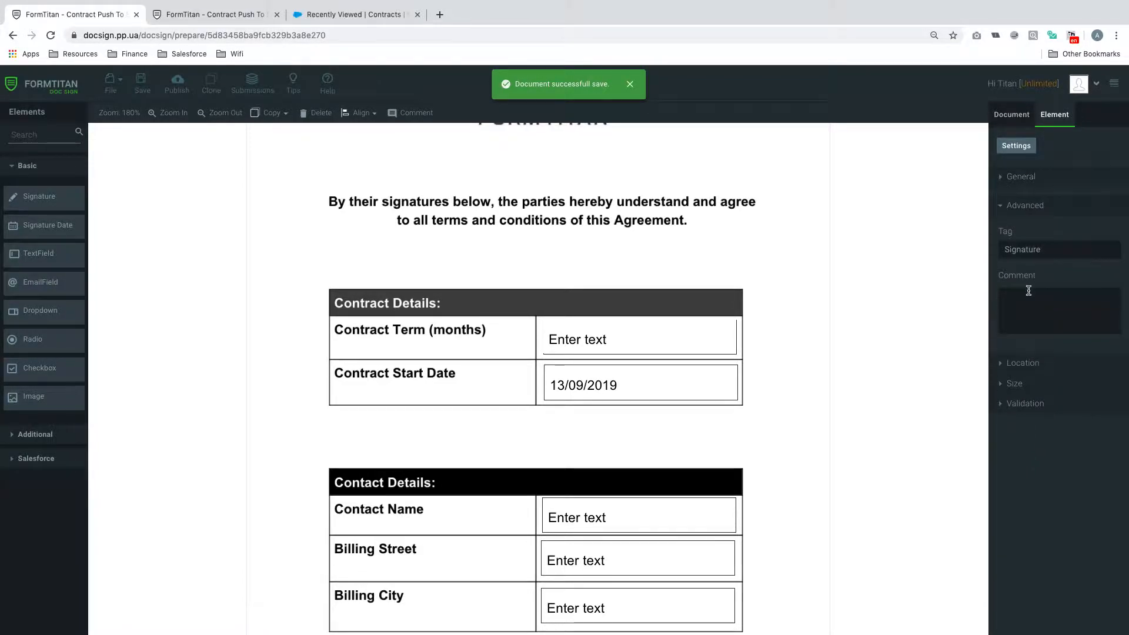
- Open the push logs from the document's Optimization settings, and follow the latest created Contract record into Salesforce
{"action": "left_click", "coordinate": [1010, 114]}
{"action": "left_click", "coordinate": [1020, 145]}
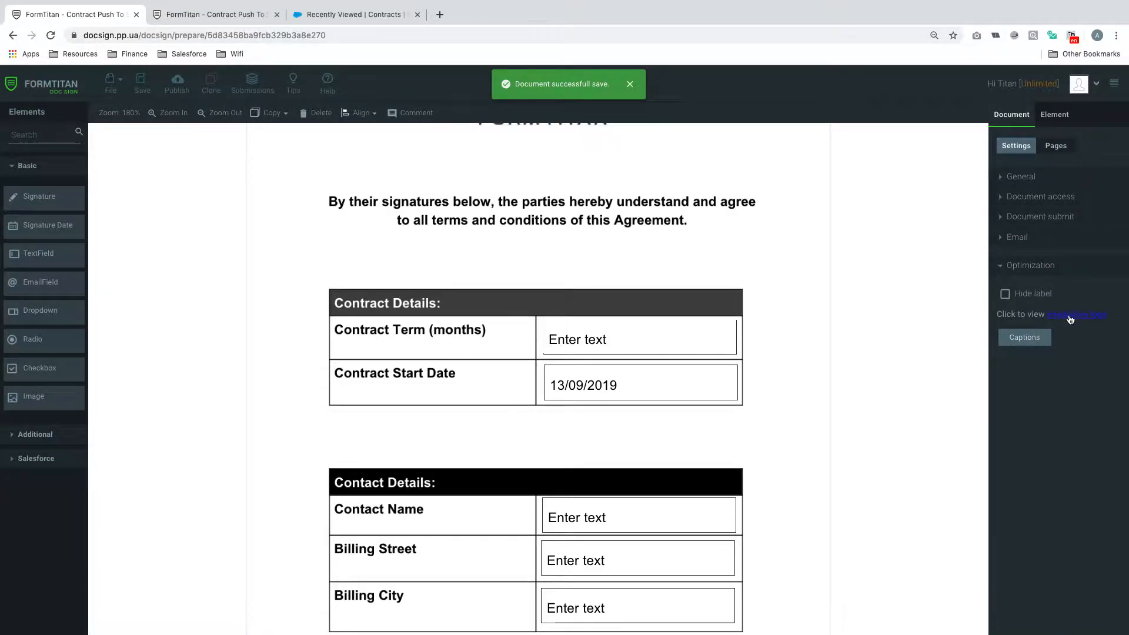
{"action": "left_click", "coordinate": [1071, 317]}
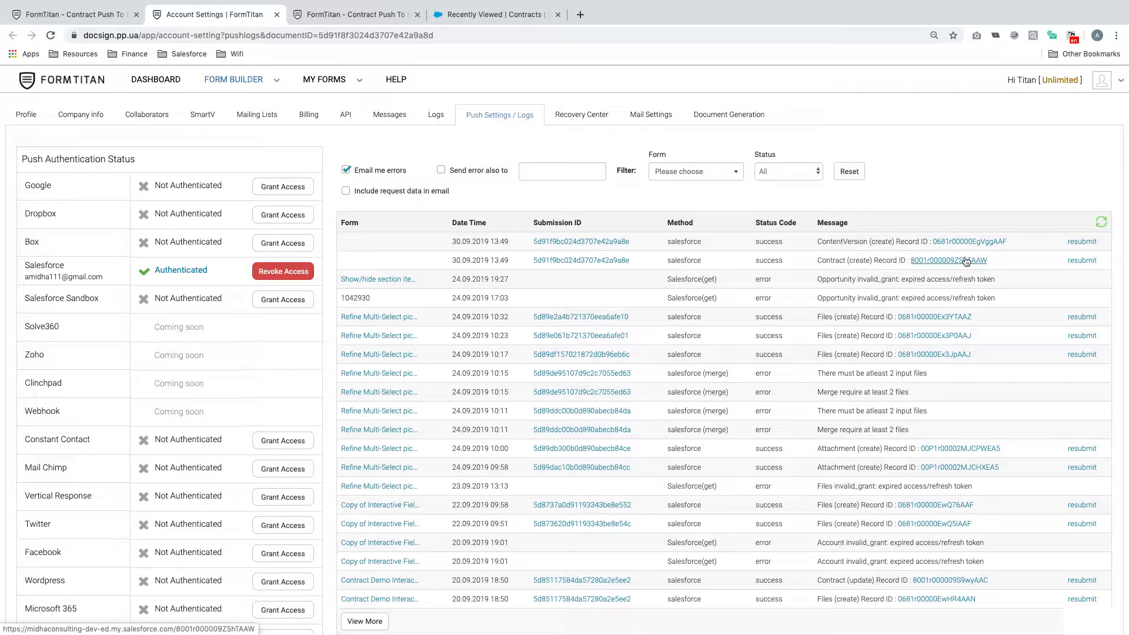
{"action": "left_click", "coordinate": [966, 260]}
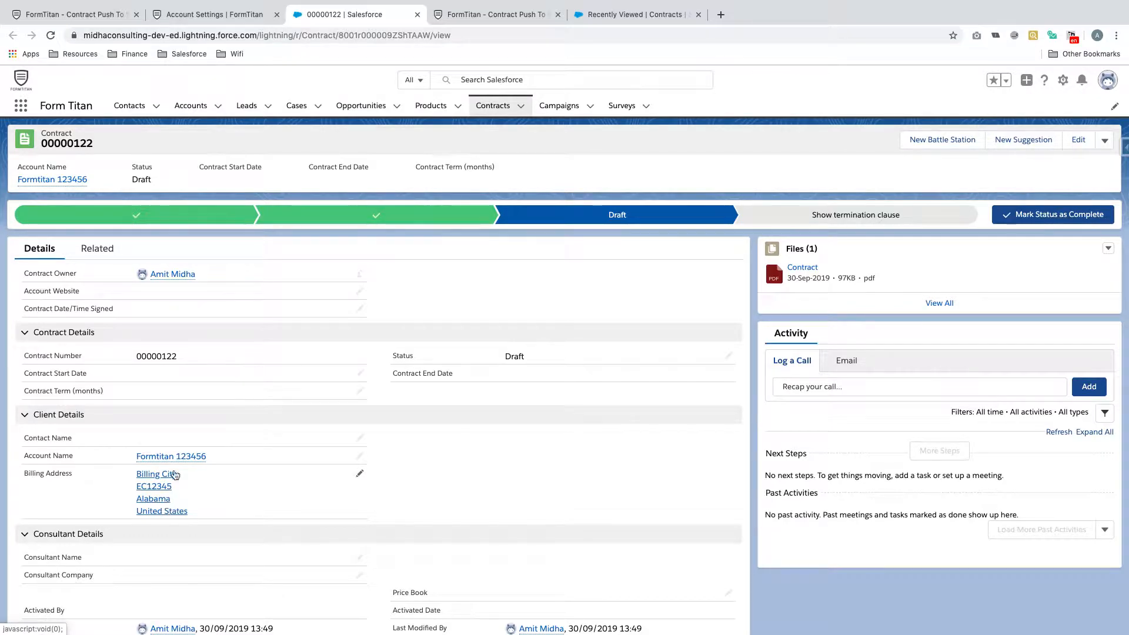
- Examine the new contract record's details and try to preview its attached Contract file
{"action": "scroll", "coordinate": [232, 353], "scroll_direction": "down", "scroll_amount": 1}
{"action": "scroll", "coordinate": [233, 356], "scroll_direction": "up", "scroll_amount": 1}
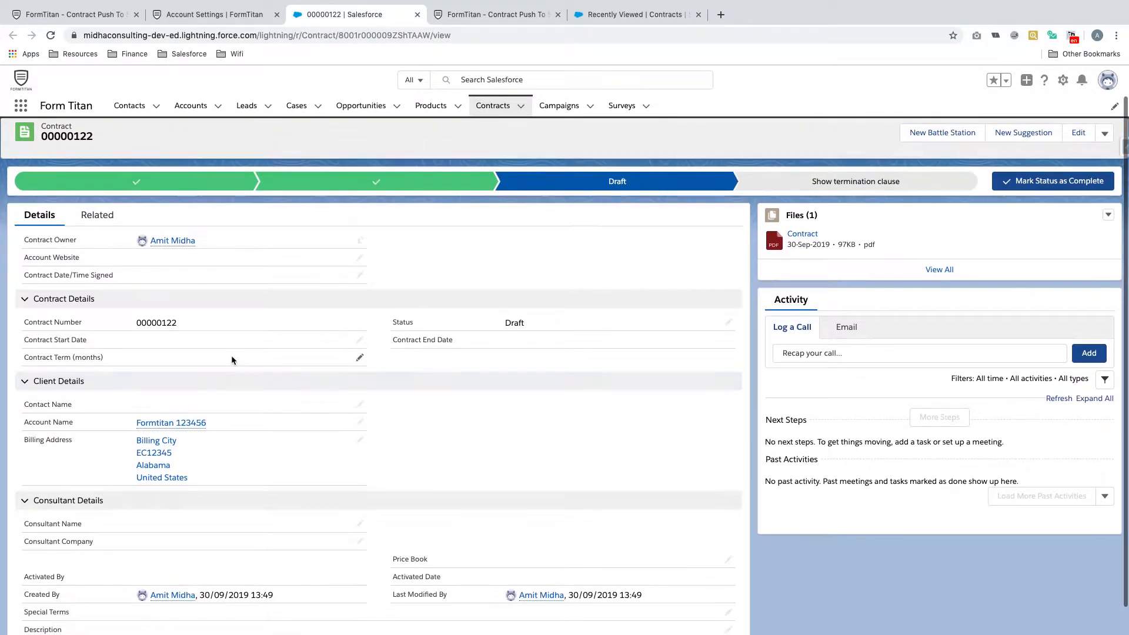
{"action": "left_click", "coordinate": [823, 240]}
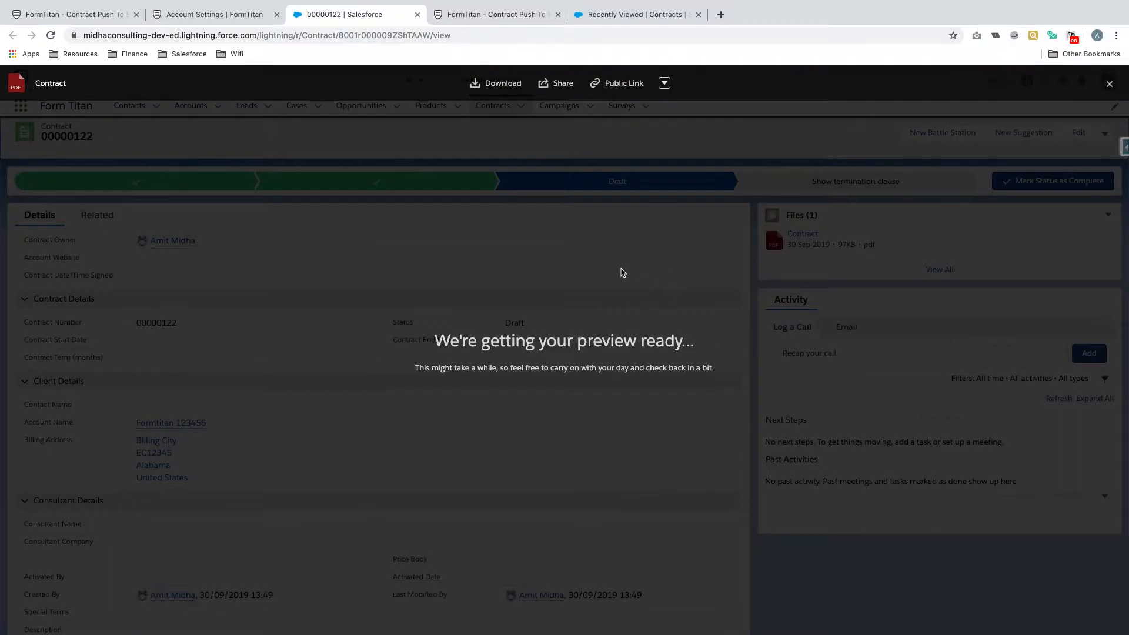
{"action": "key", "text": "Escape"}
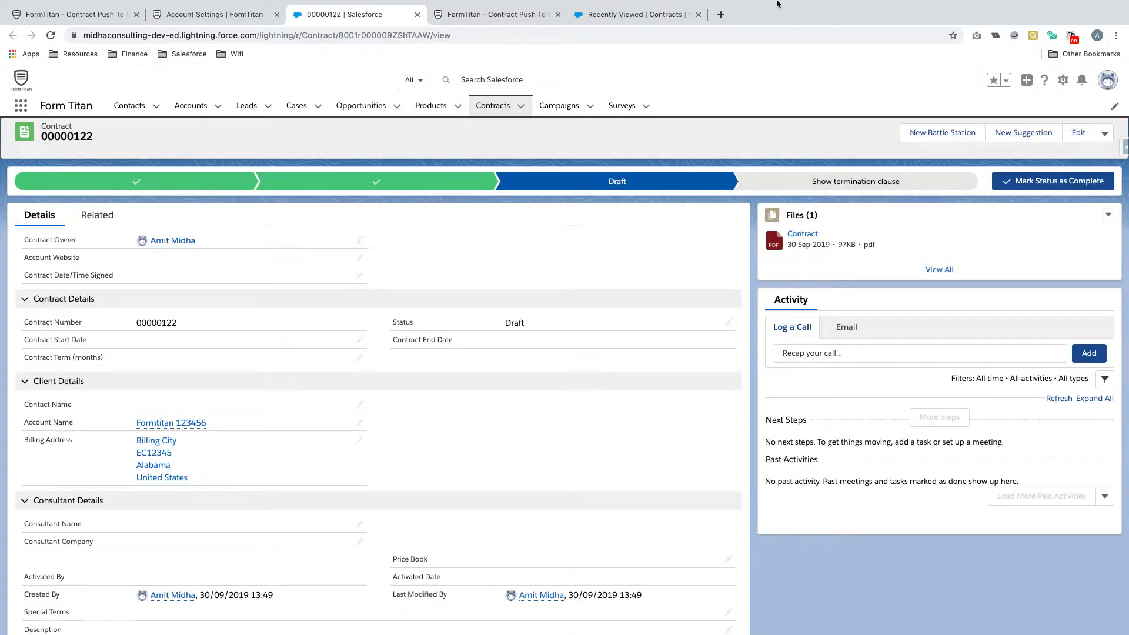
- Open the Gmail inbox in a new browser tab to check for new mail
{"action": "left_click", "coordinate": [720, 13]}
{"action": "type", "text": "gmail"}
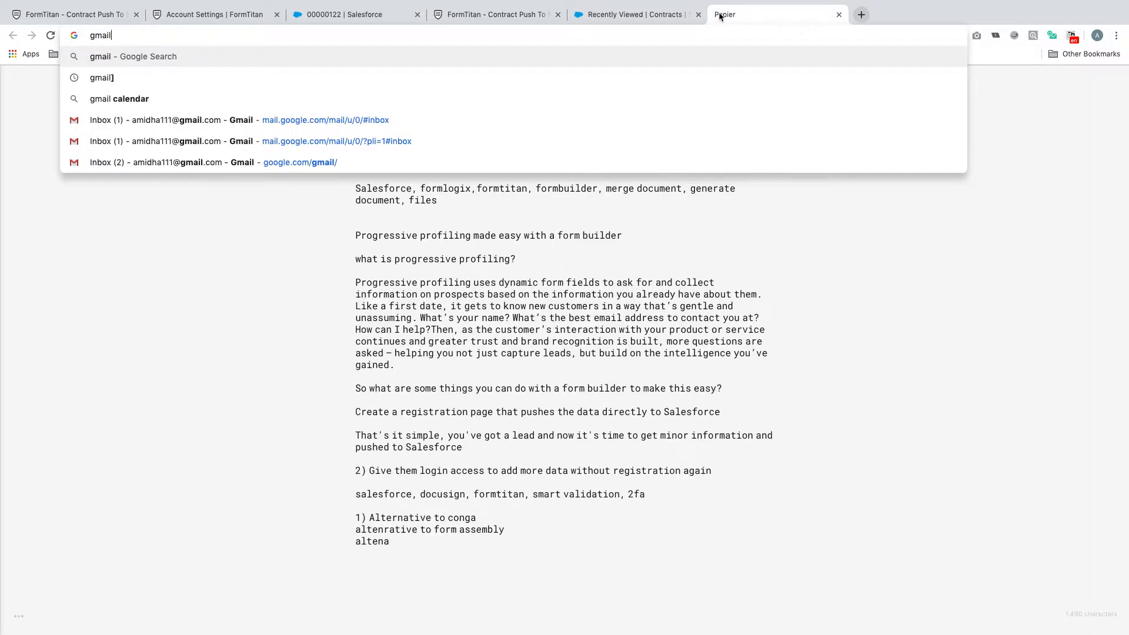
{"action": "key", "text": "Return"}
{"action": "left_click", "coordinate": [130, 175]}
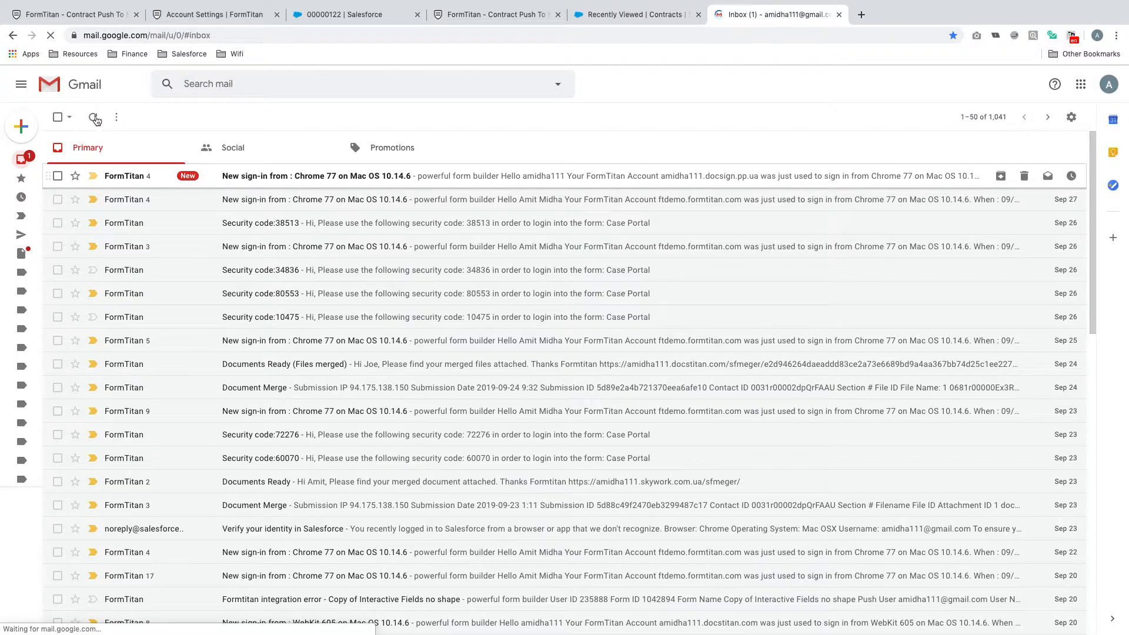
- Return to the Salesforce contract record, then download the attached Contract PDF and open the downloaded file
{"action": "left_click", "coordinate": [352, 13]}
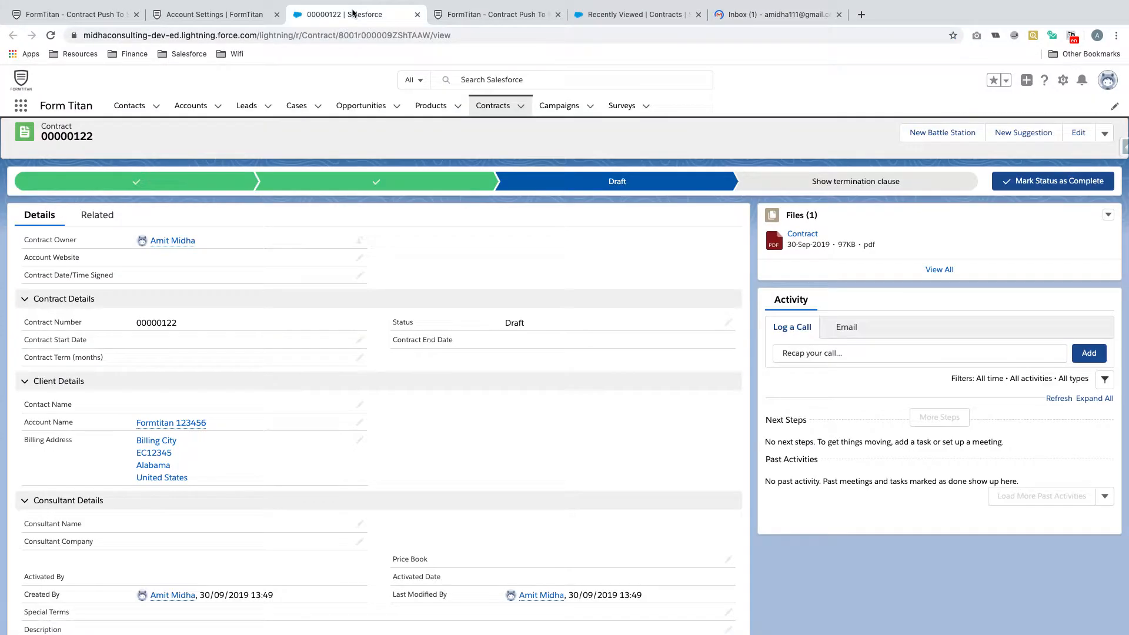
{"action": "left_click", "coordinate": [821, 242]}
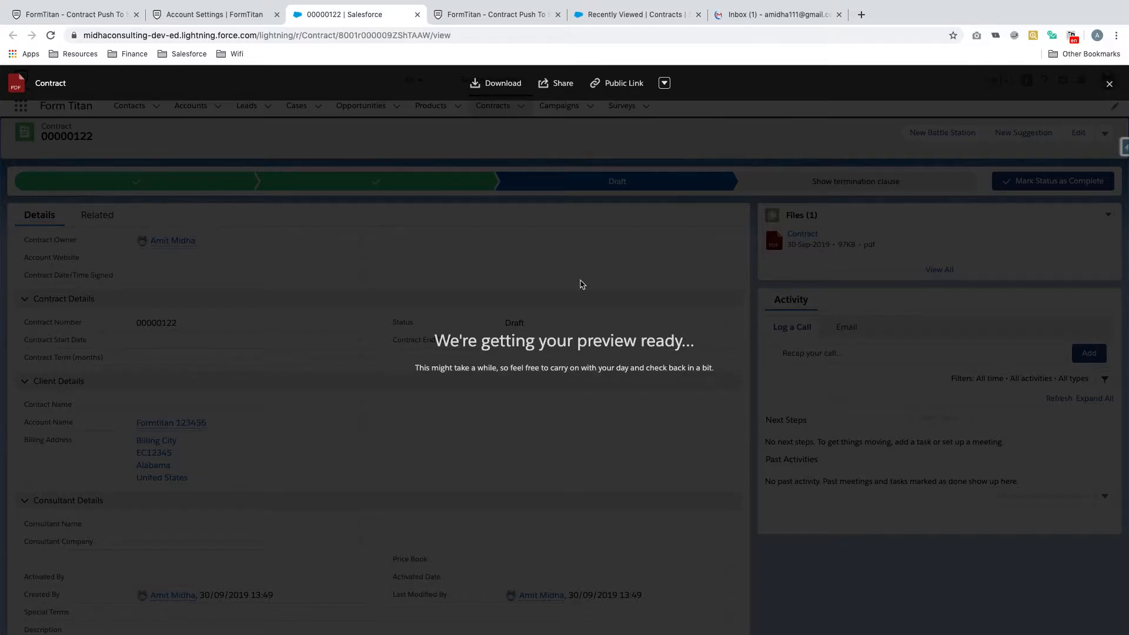
{"action": "key", "text": "Escape"}
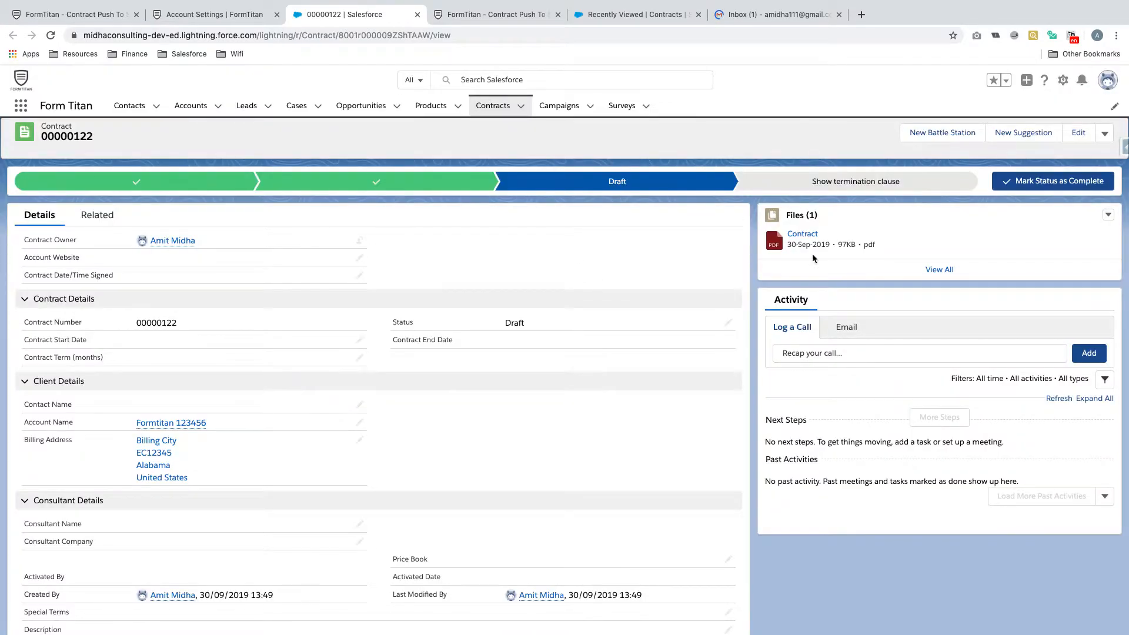
{"action": "left_click", "coordinate": [777, 247]}
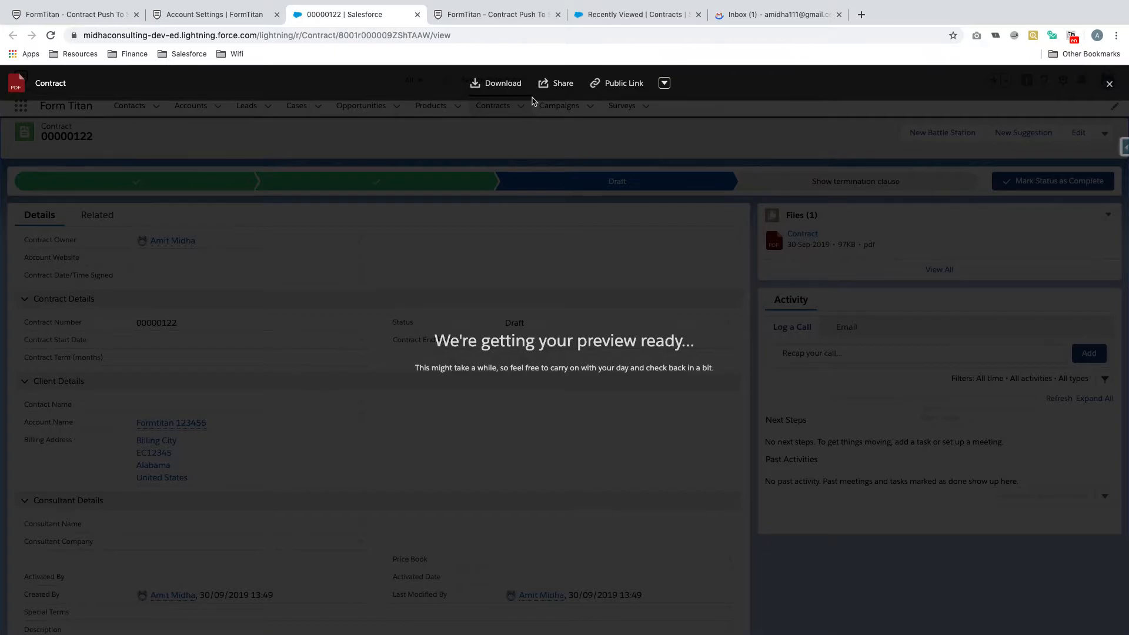
{"action": "left_click", "coordinate": [504, 84]}
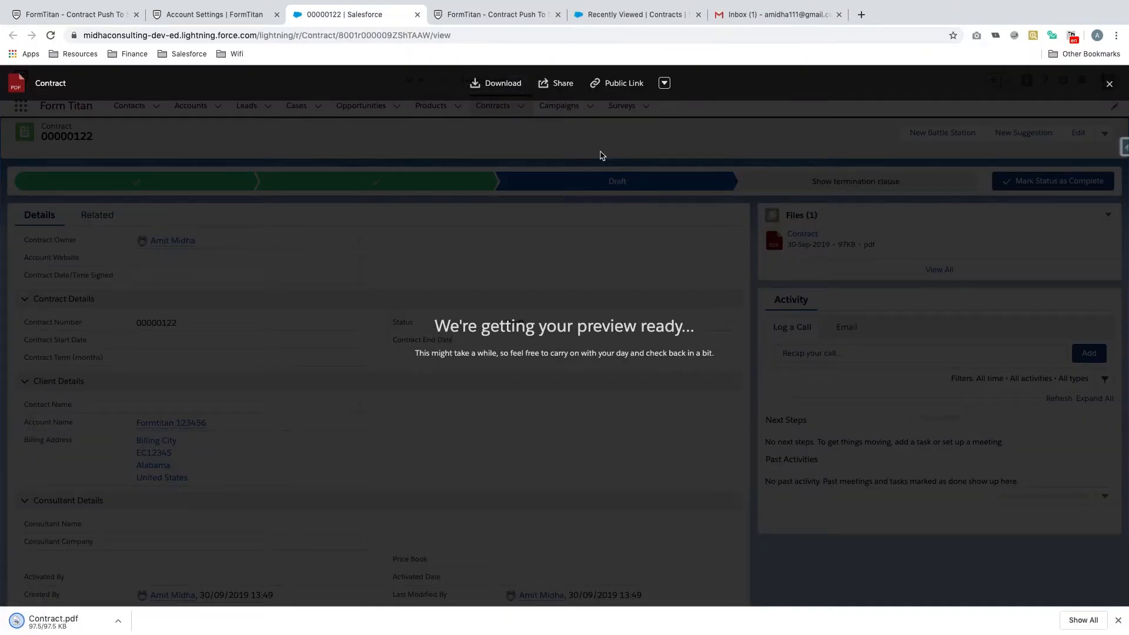
{"action": "left_click", "coordinate": [53, 622]}
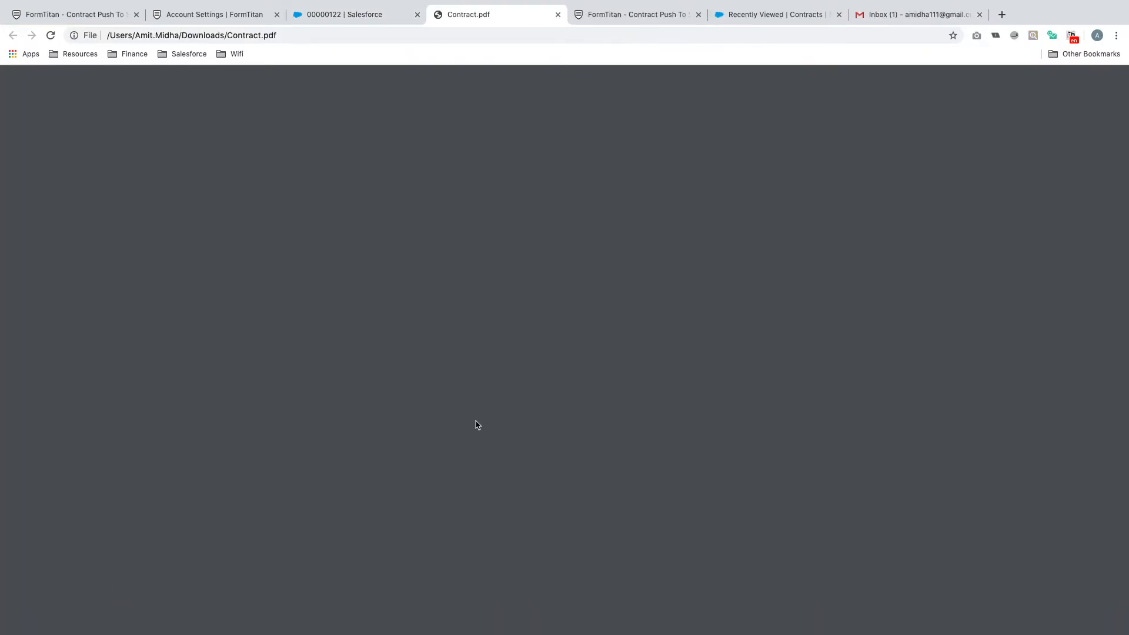
- Examine the contract details, contact details, address values and signature throughout the downloaded Contract.pdf
{"action": "scroll", "coordinate": [477, 425], "scroll_direction": "down", "scroll_amount": 20}
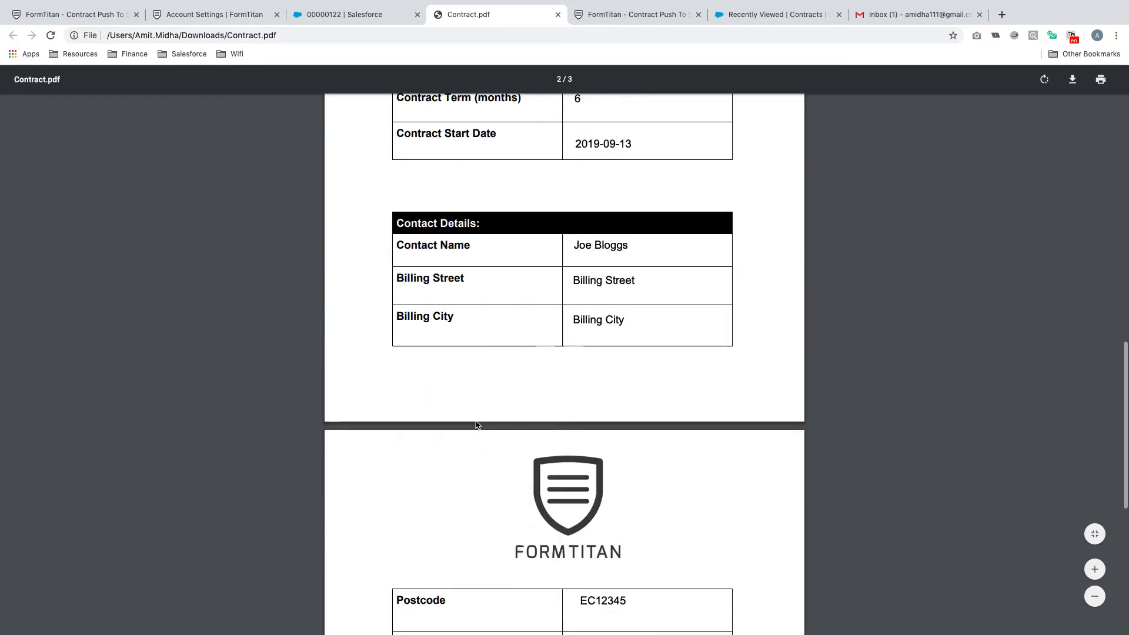
{"action": "scroll", "coordinate": [476, 425], "scroll_direction": "up", "scroll_amount": 10}
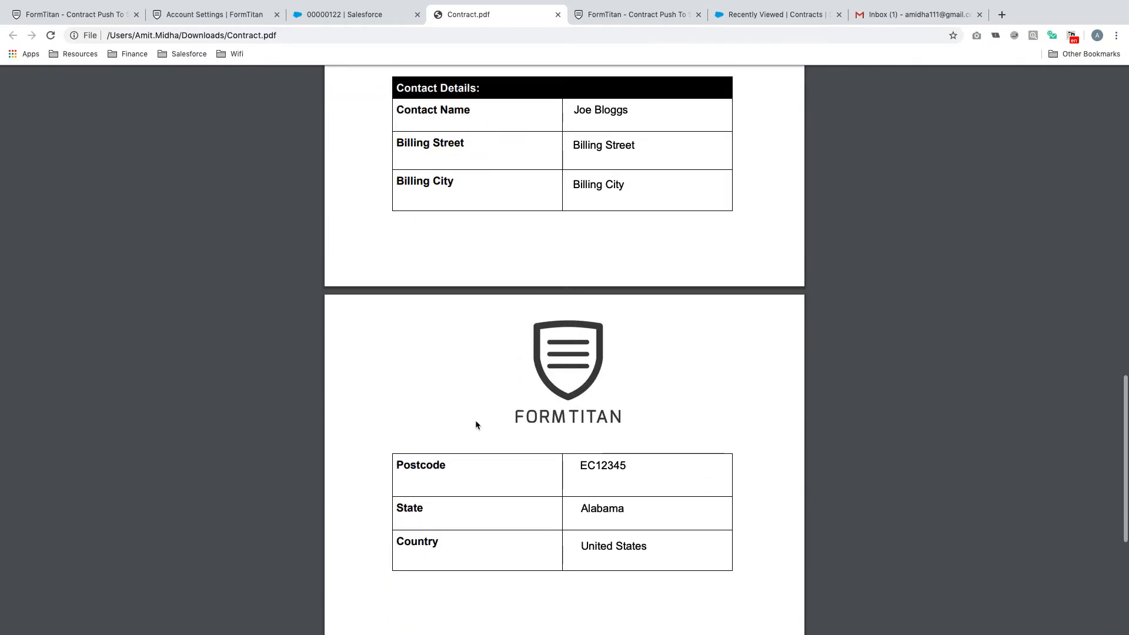
{"action": "scroll", "coordinate": [477, 423], "scroll_direction": "down", "scroll_amount": 7}
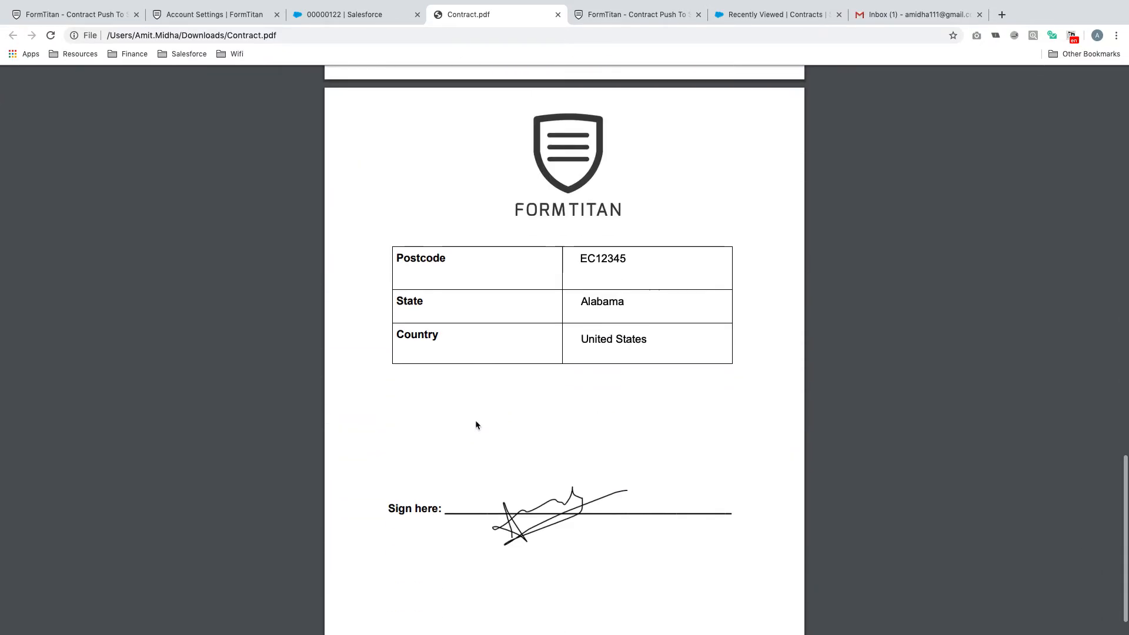
{"action": "scroll", "coordinate": [476, 421], "scroll_direction": "up", "scroll_amount": 15}
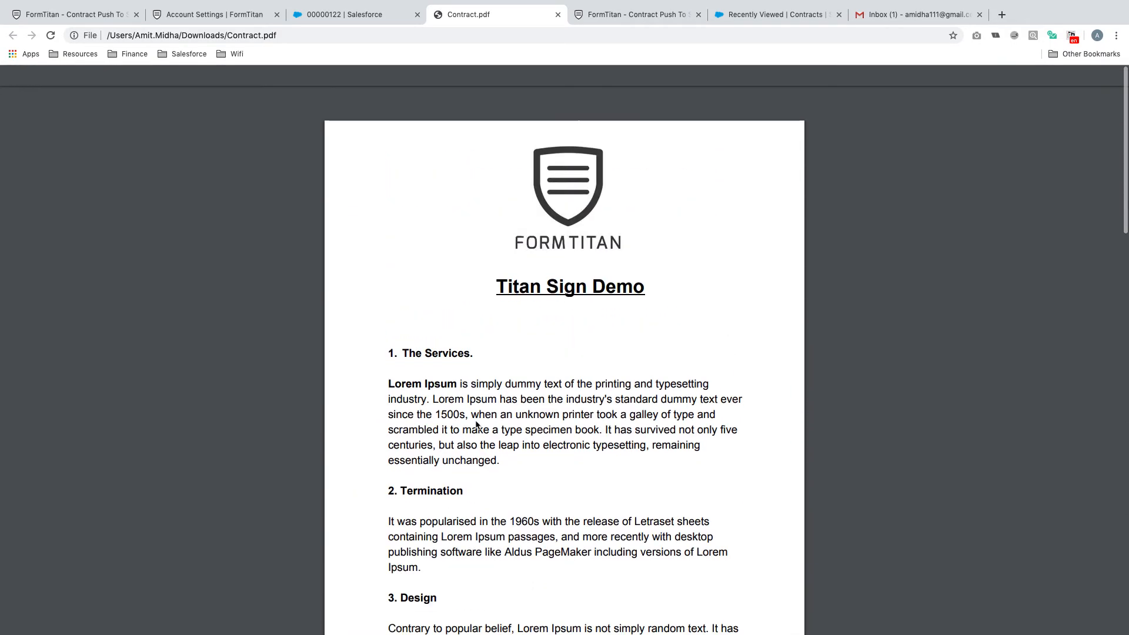